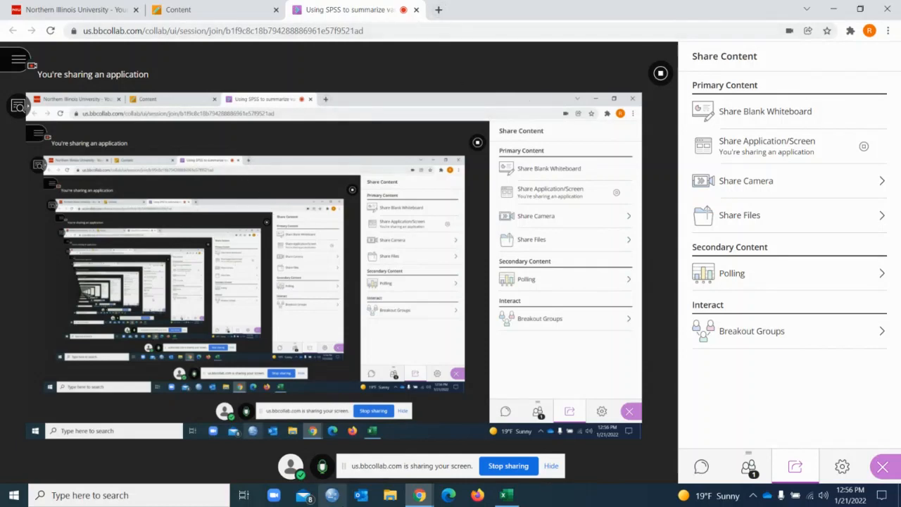
Switch to IBM SPSS Statistics and create a new dataset
{"action": "left_click", "coordinate": [331, 495]}
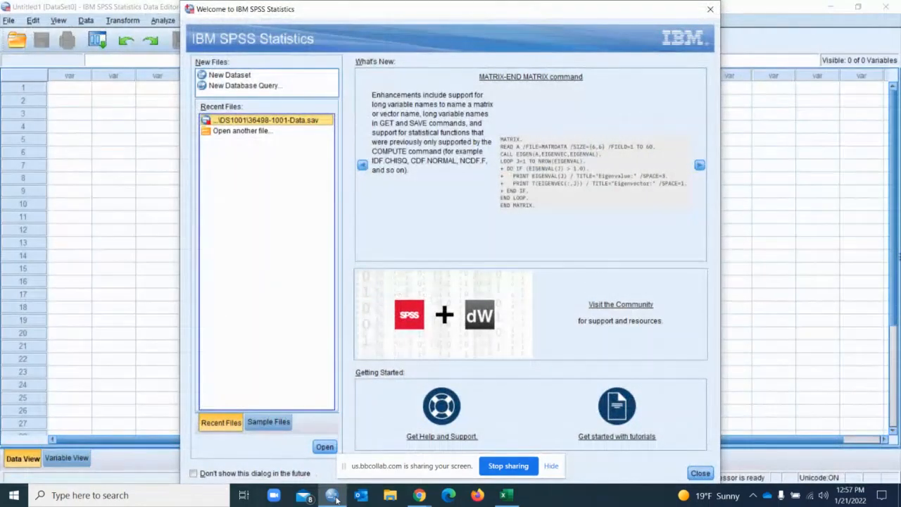
{"action": "mouse_move", "coordinate": [334, 497]}
{"action": "left_click", "coordinate": [234, 78]}
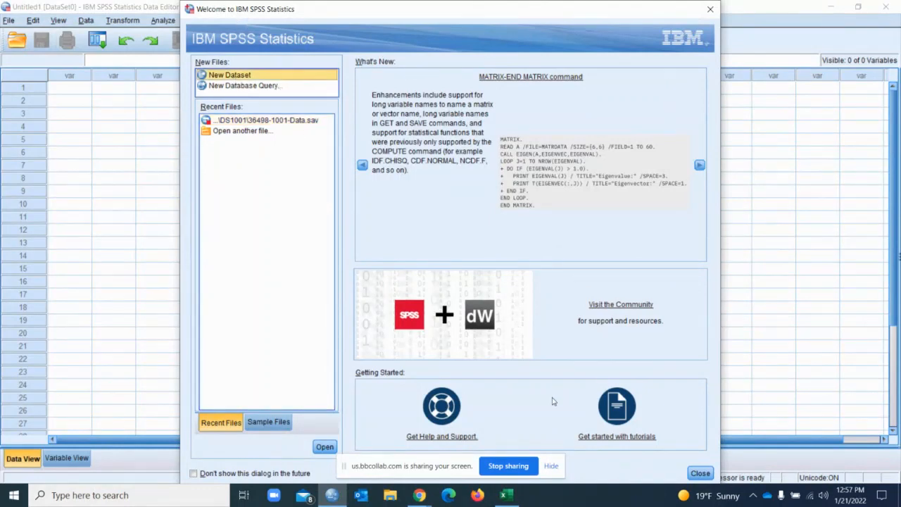
{"action": "left_click", "coordinate": [325, 447]}
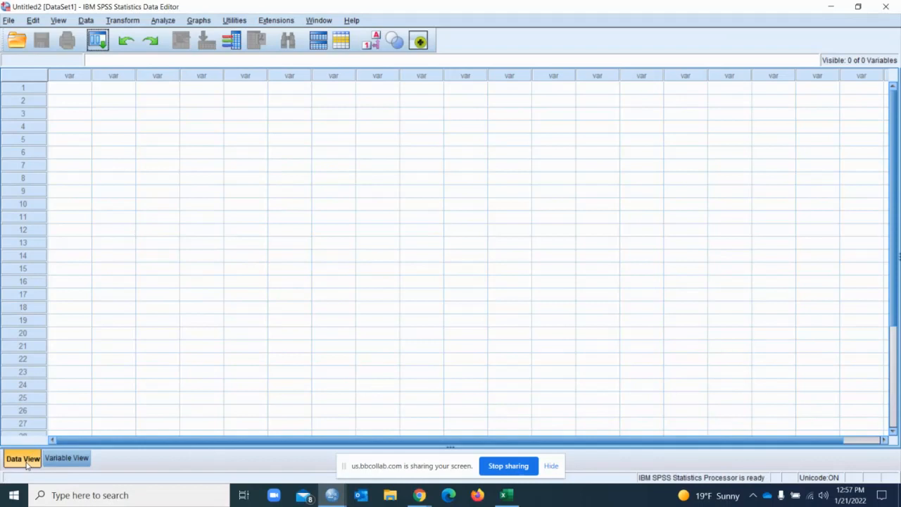
Define the first variable with the name id and set its measurement level to Nominal
{"action": "left_click", "coordinate": [75, 456]}
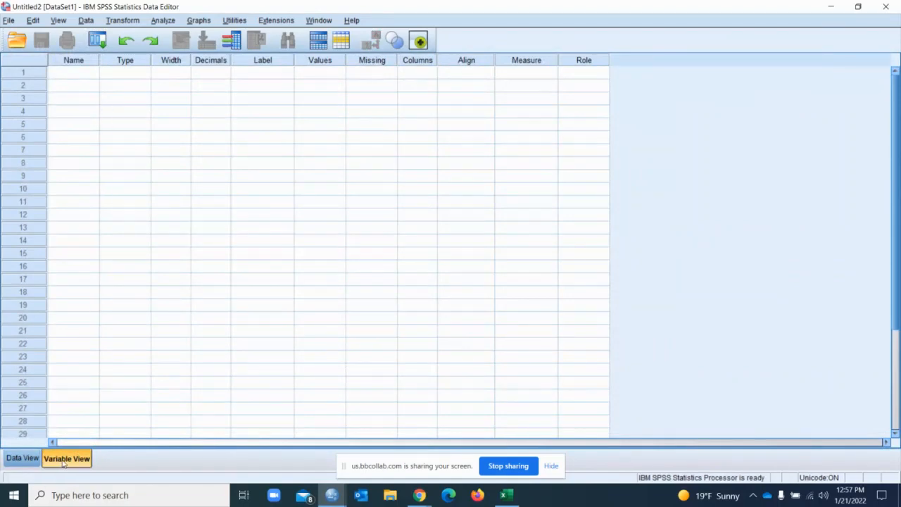
{"action": "left_click", "coordinate": [77, 75]}
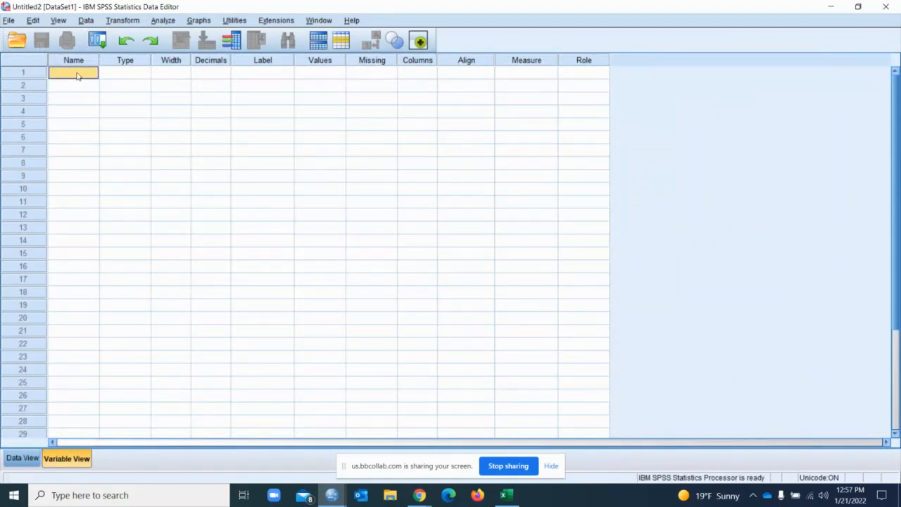
{"action": "double_click", "coordinate": [78, 75]}
{"action": "type", "text": "id"}
{"action": "left_click", "coordinate": [130, 74]}
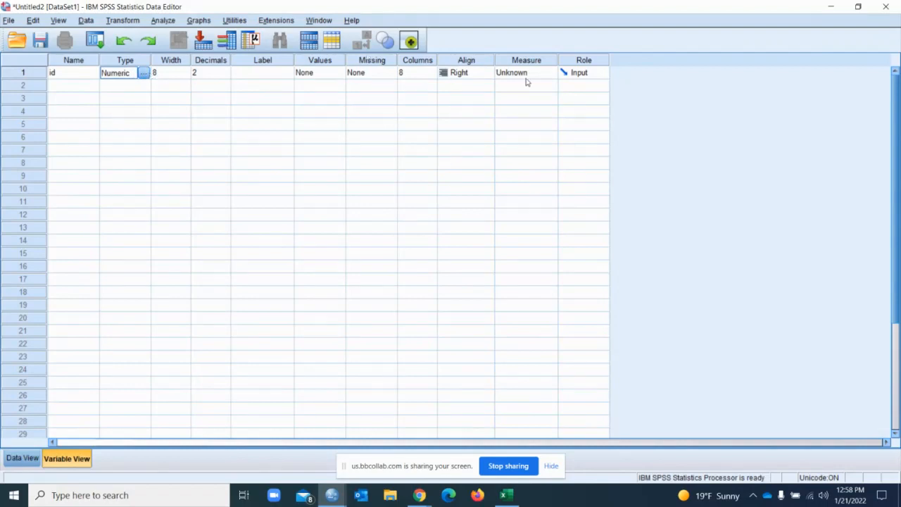
{"action": "left_click", "coordinate": [547, 75]}
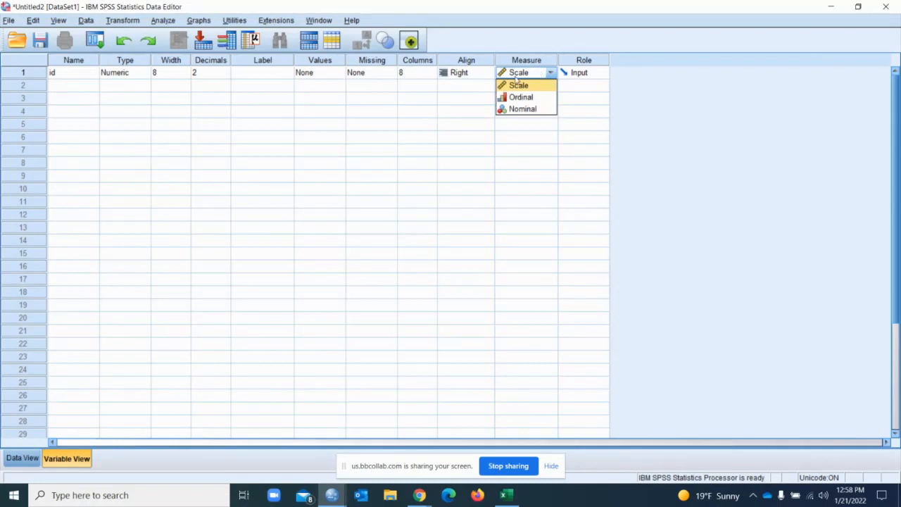
{"action": "left_click", "coordinate": [518, 109]}
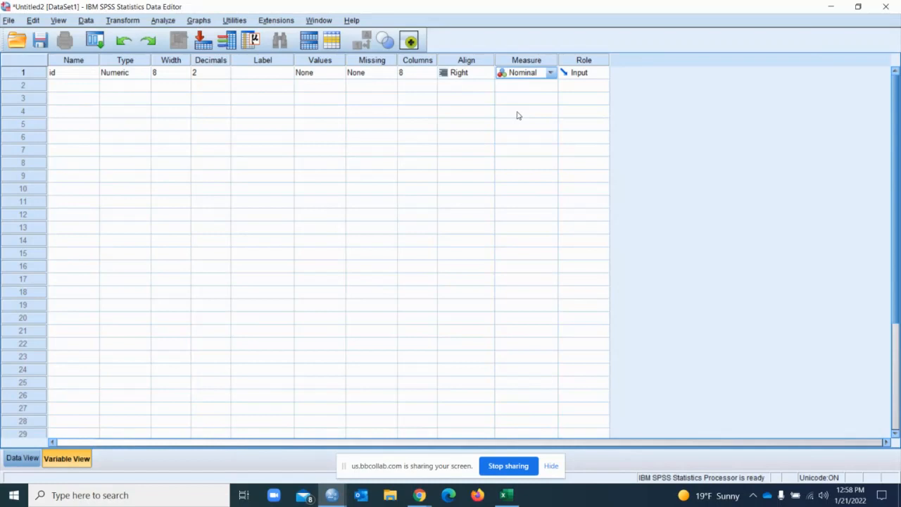
Set the id variable's decimals to 0 and its label to "Identification number"
{"action": "left_click", "coordinate": [224, 78]}
{"action": "left_click", "coordinate": [224, 78]}
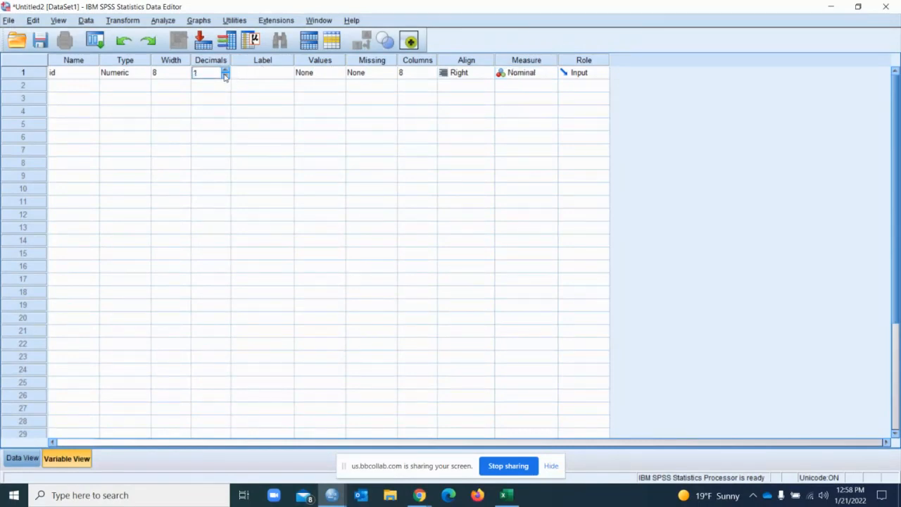
{"action": "left_click", "coordinate": [224, 77]}
{"action": "left_click", "coordinate": [269, 73]}
{"action": "left_click", "coordinate": [269, 73]}
{"action": "type", "text": "Ide"}
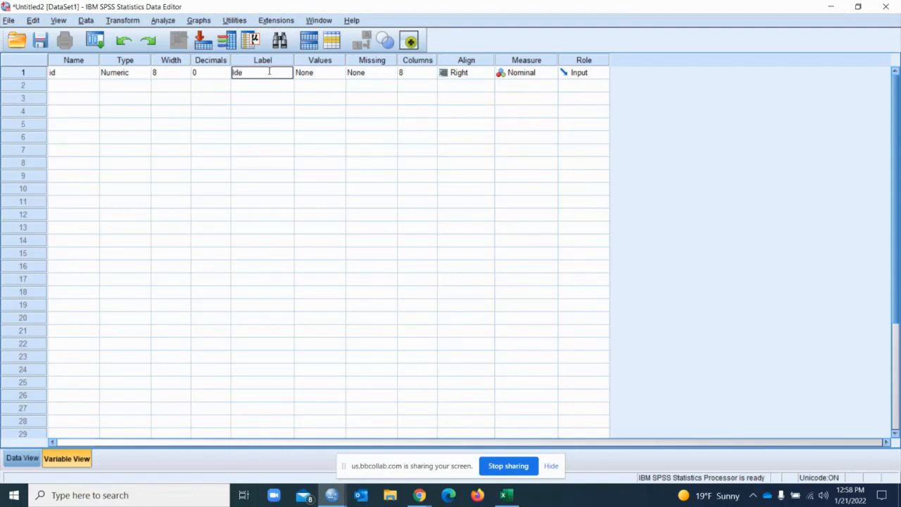
{"action": "type", "text": "ntification number"}
{"action": "left_click", "coordinate": [257, 90]}
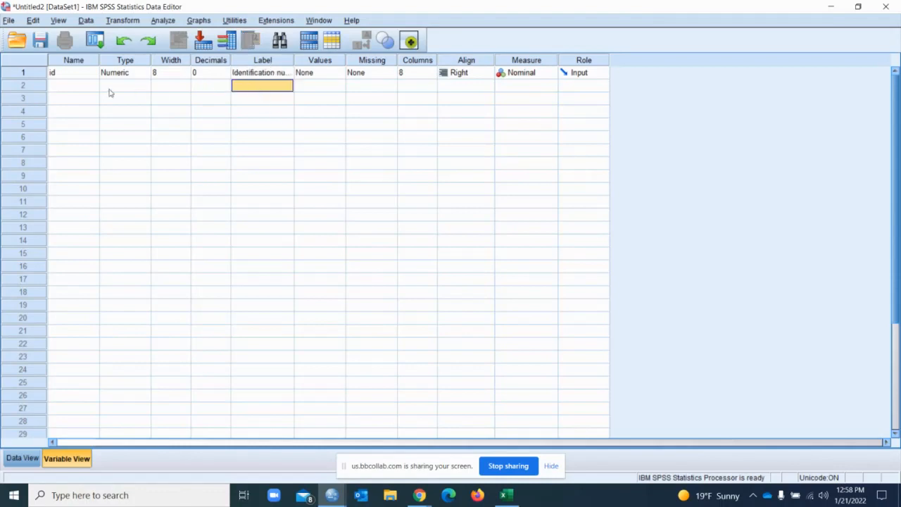
Name the second variable age
{"action": "left_click", "coordinate": [78, 88]}
{"action": "left_click", "coordinate": [79, 88]}
{"action": "type", "text": "AGW"}
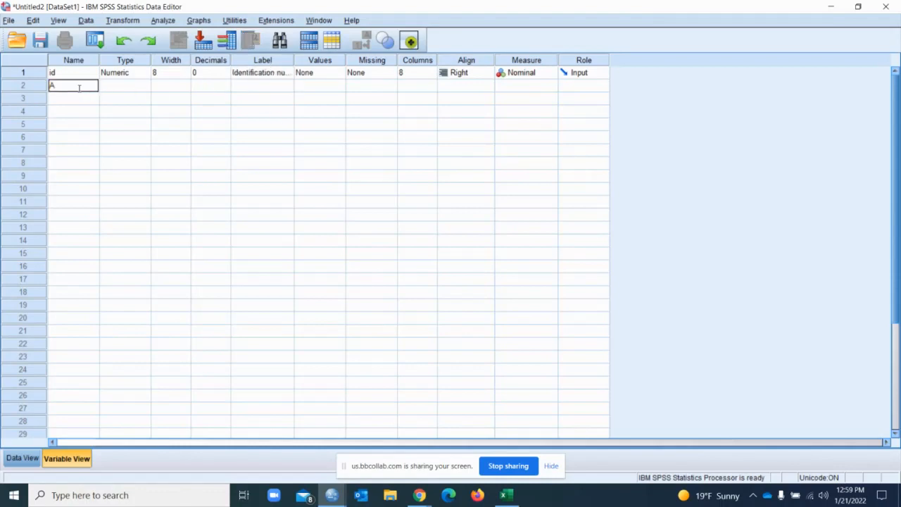
{"action": "key", "text": "BackSpace"}
{"action": "key", "text": "BackSpace"}
{"action": "key", "text": "BackSpace"}
{"action": "type", "text": "age"}
Label the age variable "Age of participants (years)" and set its measurement level to Scale
{"action": "left_click", "coordinate": [244, 85]}
{"action": "type", "text": "A"}
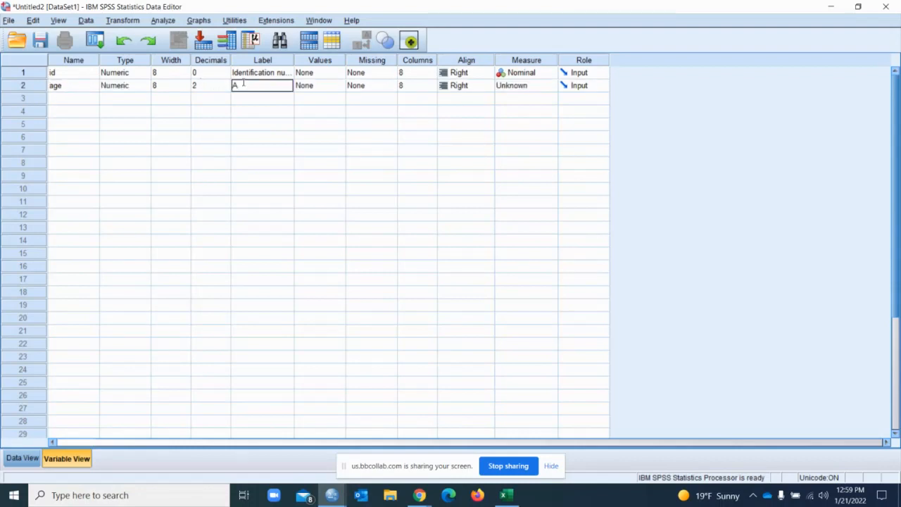
{"action": "type", "text": "ge of par"}
{"action": "type", "text": "ticipants"}
{"action": "type", "text": " (years"}
{"action": "type", "text": ")"}
{"action": "left_click", "coordinate": [551, 88]}
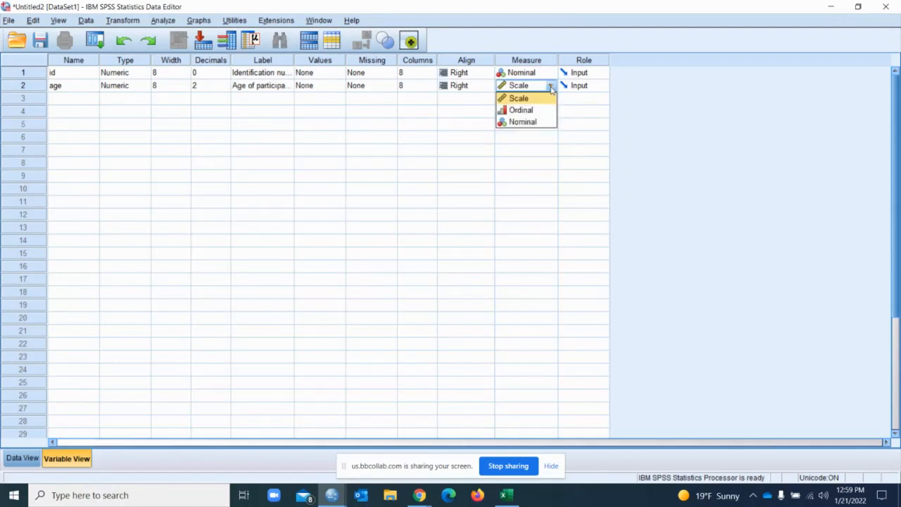
{"action": "left_click", "coordinate": [529, 101]}
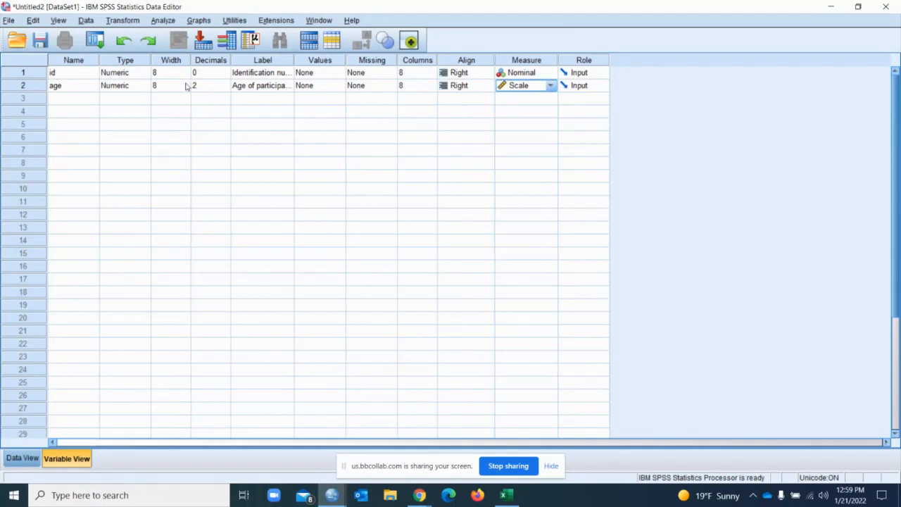
Add a third variable named gender
{"action": "left_click", "coordinate": [60, 100]}
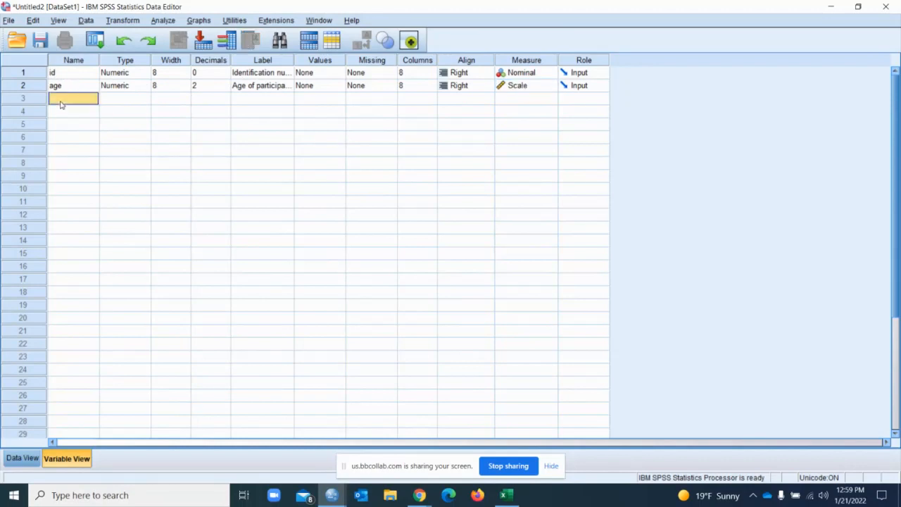
{"action": "type", "text": "gender"}
{"action": "left_click", "coordinate": [251, 110]}
Set the decimals of both the age and gender variables to 0
{"action": "left_click", "coordinate": [225, 88]}
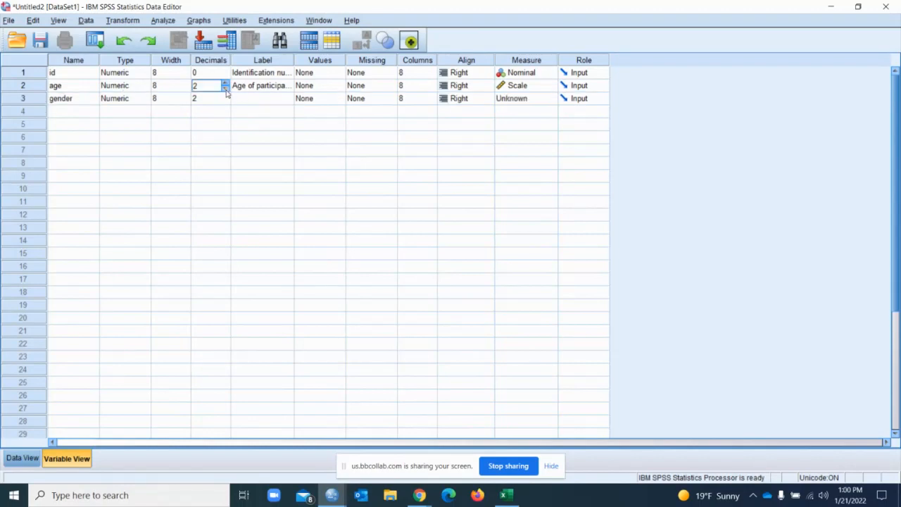
{"action": "left_click", "coordinate": [226, 88]}
{"action": "left_click", "coordinate": [226, 88]}
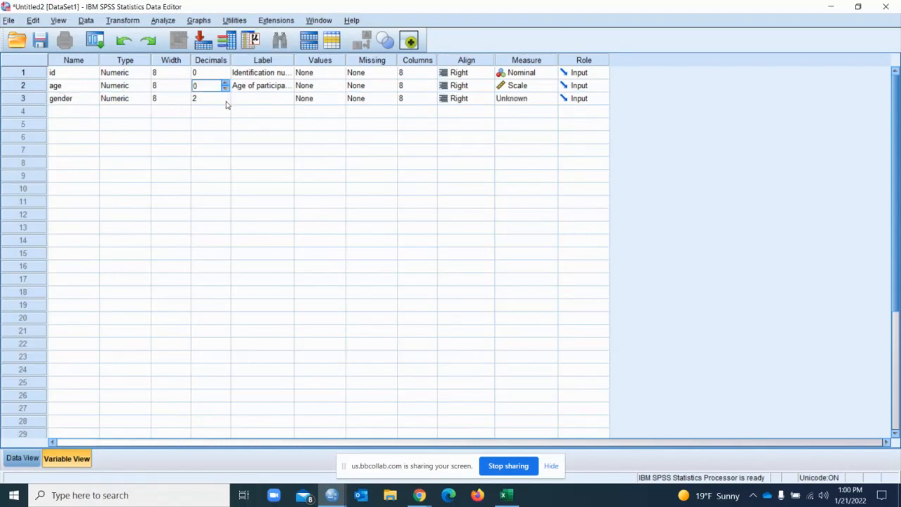
{"action": "left_click", "coordinate": [226, 100]}
{"action": "left_click", "coordinate": [225, 102]}
Review the available type options for the gender variable and accept Numeric
{"action": "left_click", "coordinate": [256, 104]}
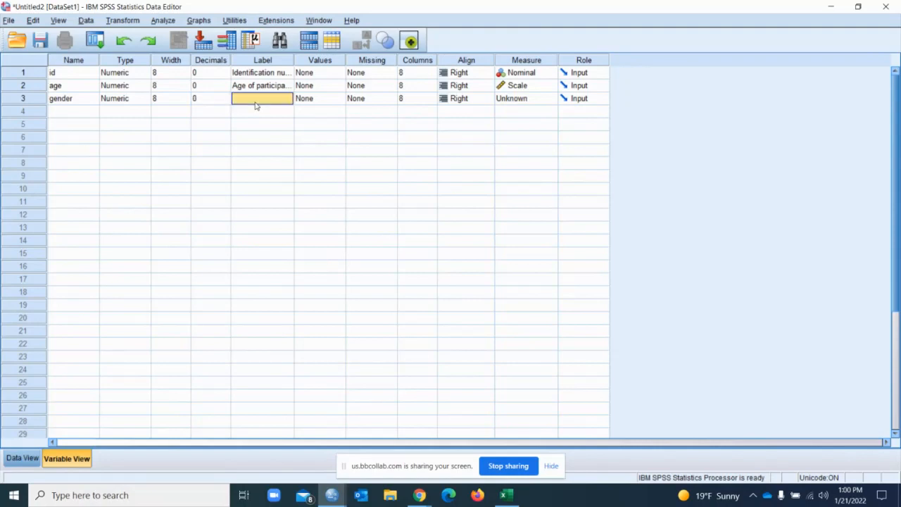
{"action": "left_click", "coordinate": [148, 98]}
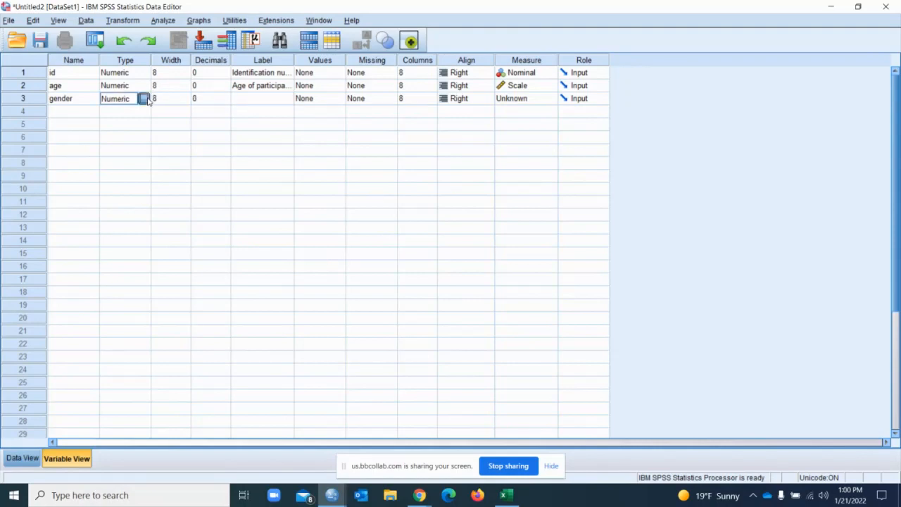
{"action": "left_click", "coordinate": [145, 98]}
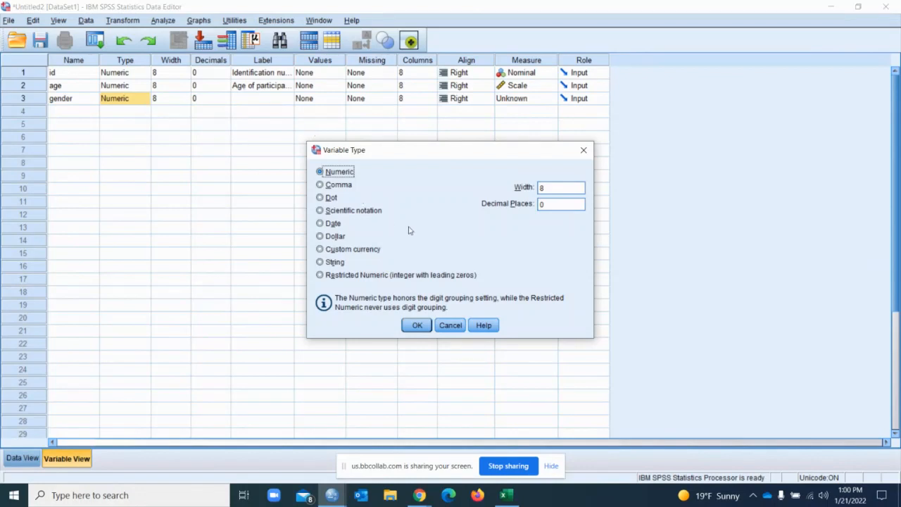
{"action": "left_click", "coordinate": [418, 328]}
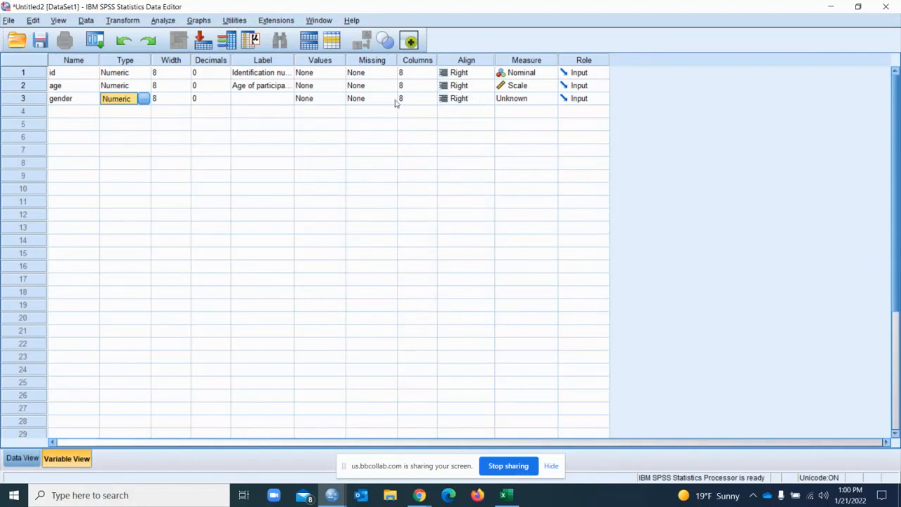
Label the gender variable "Gender of the participant"
{"action": "left_click", "coordinate": [290, 102]}
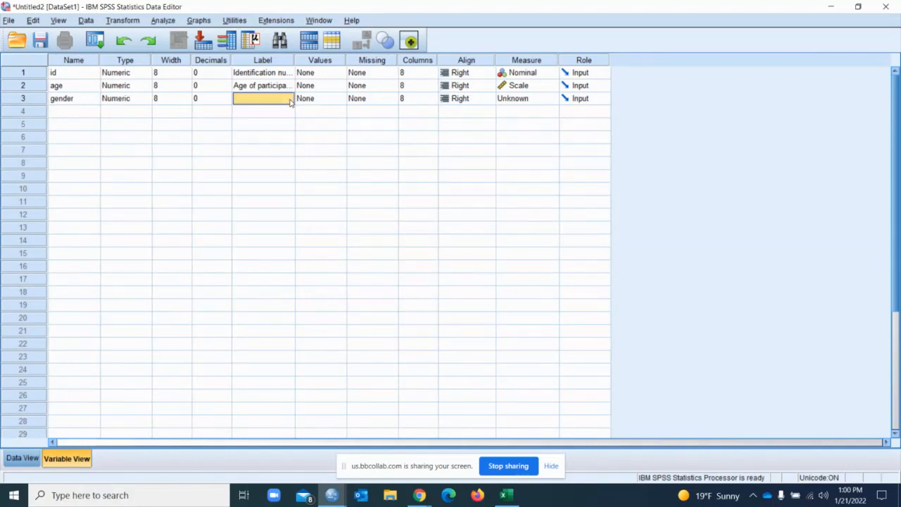
{"action": "type", "text": "Gen"}
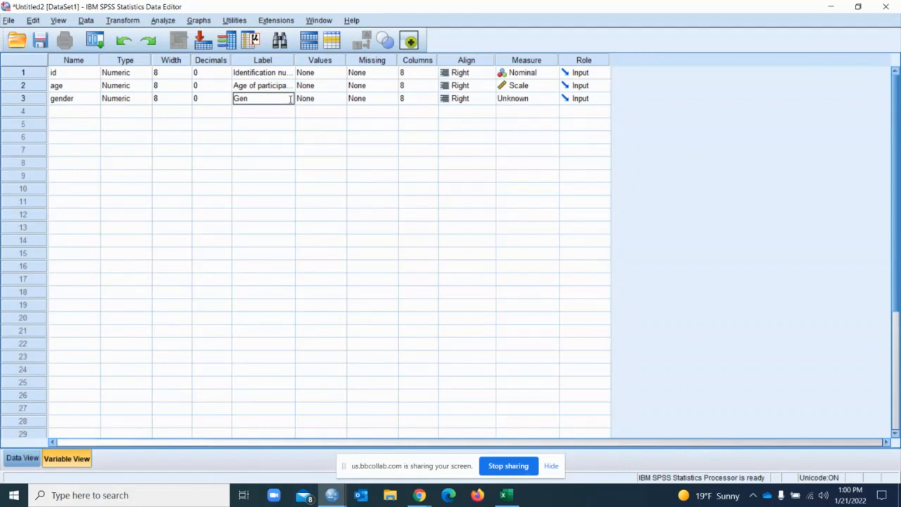
{"action": "type", "text": "der"}
{"action": "type", "text": " of the partic"}
{"action": "type", "text": "ipant"}
Define the gender value labels 1 = Male and 2 = Female, and set its measurement level to Nominal
{"action": "double_click", "coordinate": [343, 103]}
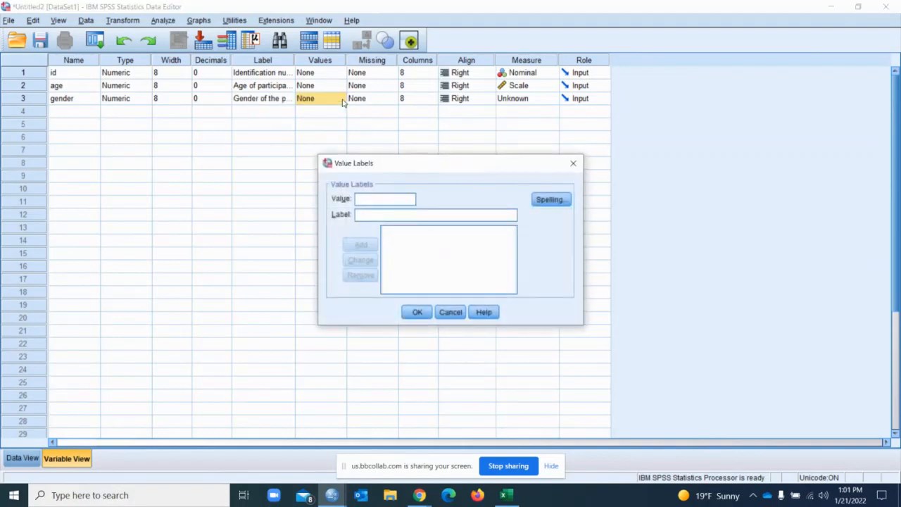
{"action": "type", "text": "1"}
{"action": "left_click", "coordinate": [365, 216]}
{"action": "type", "text": "Male"}
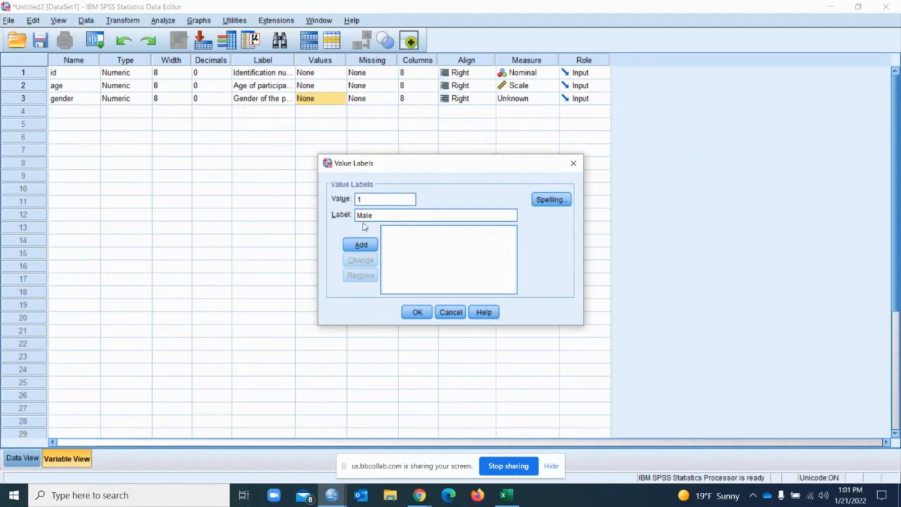
{"action": "left_click", "coordinate": [361, 245]}
{"action": "type", "text": "2"}
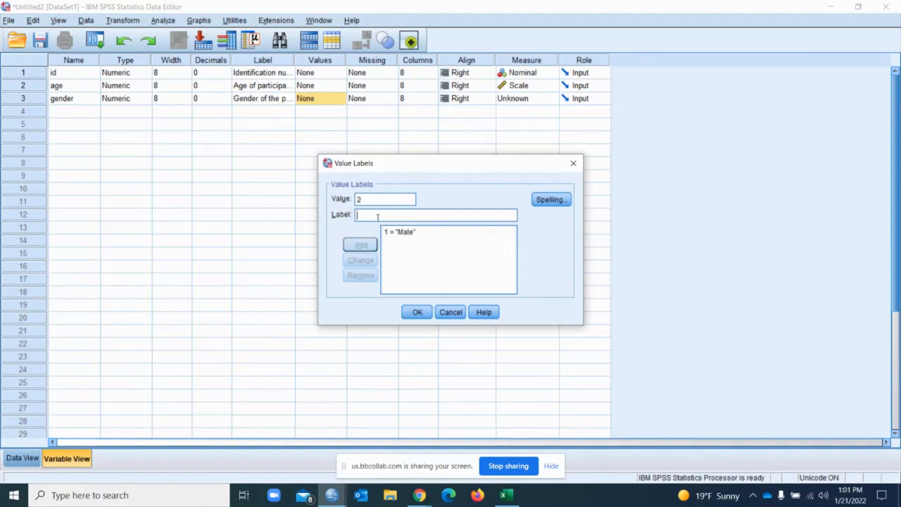
{"action": "type", "text": "Female"}
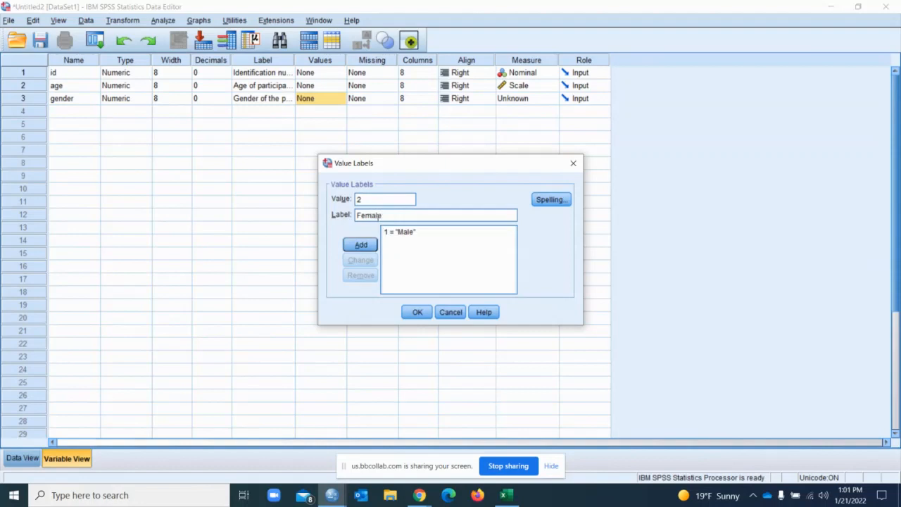
{"action": "left_click", "coordinate": [360, 245]}
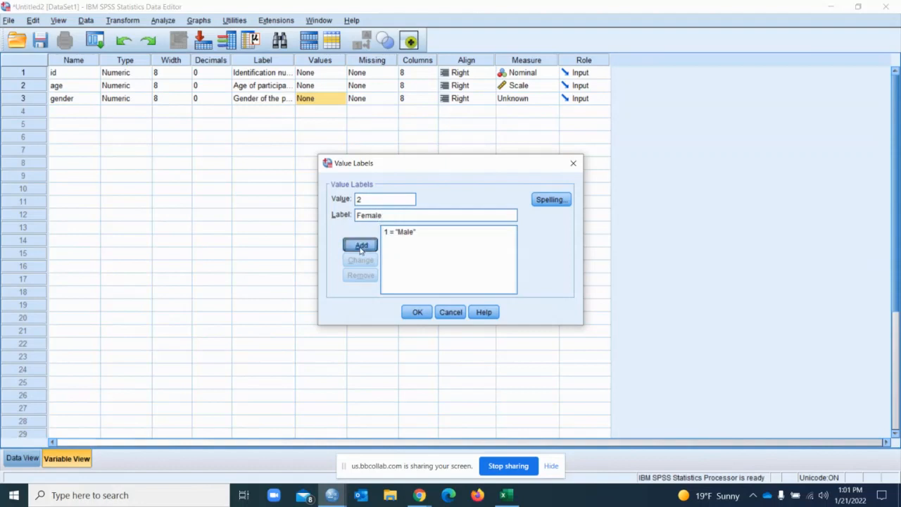
{"action": "left_click", "coordinate": [415, 313]}
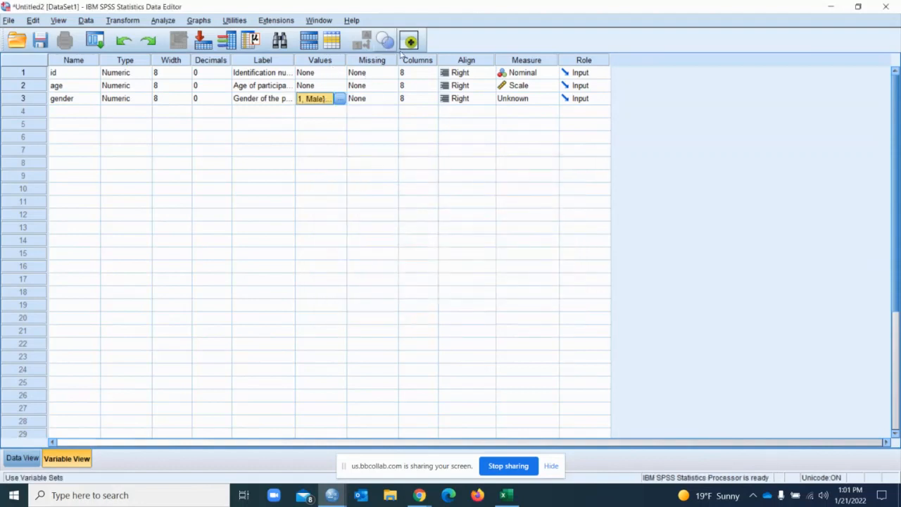
{"action": "left_click", "coordinate": [552, 100]}
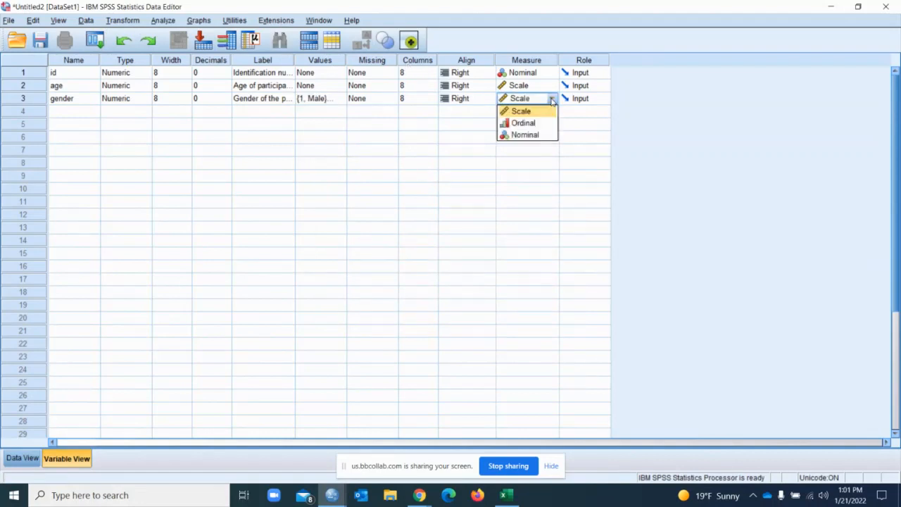
{"action": "left_click", "coordinate": [532, 135]}
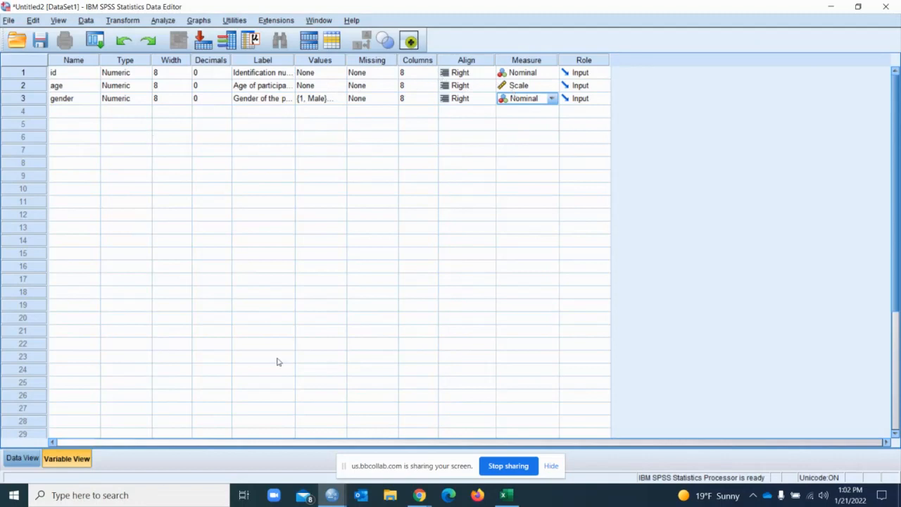
Enter the identification numbers 1 to 12 in the id column of the data sheet, one per row
{"action": "left_click", "coordinate": [21, 461]}
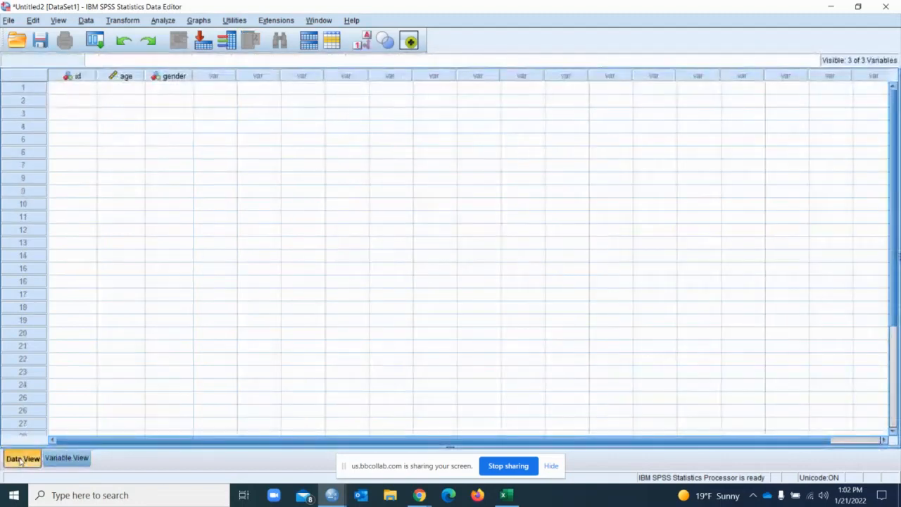
{"action": "left_click", "coordinate": [82, 90]}
{"action": "type", "text": "1"}
{"action": "key", "text": "Return"}
{"action": "type", "text": "2"}
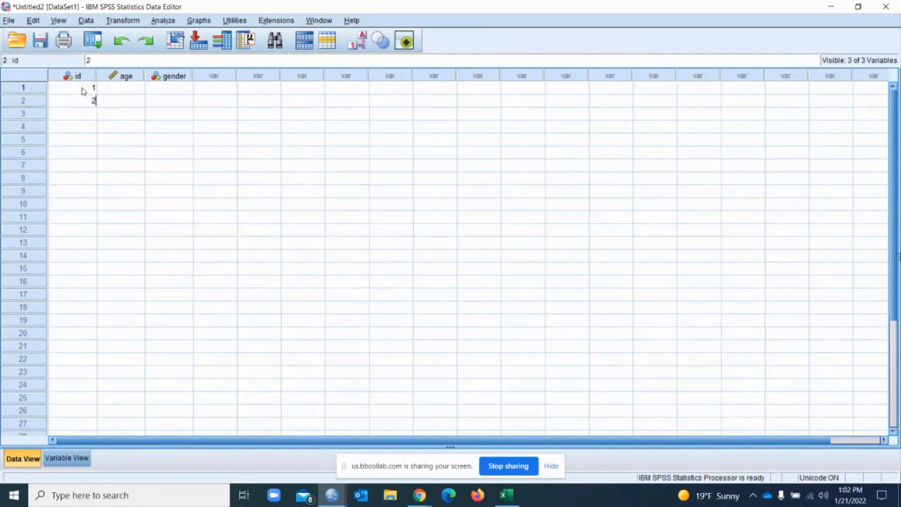
{"action": "key", "text": "Return"}
{"action": "type", "text": "3"}
{"action": "key", "text": "Return"}
{"action": "type", "text": "4"}
{"action": "key", "text": "Return"}
{"action": "type", "text": "5"}
{"action": "key", "text": "Return"}
{"action": "type", "text": "6"}
{"action": "key", "text": "Return"}
{"action": "type", "text": "7"}
{"action": "key", "text": "Return"}
{"action": "type", "text": "8"}
{"action": "key", "text": "Return"}
{"action": "type", "text": "9"}
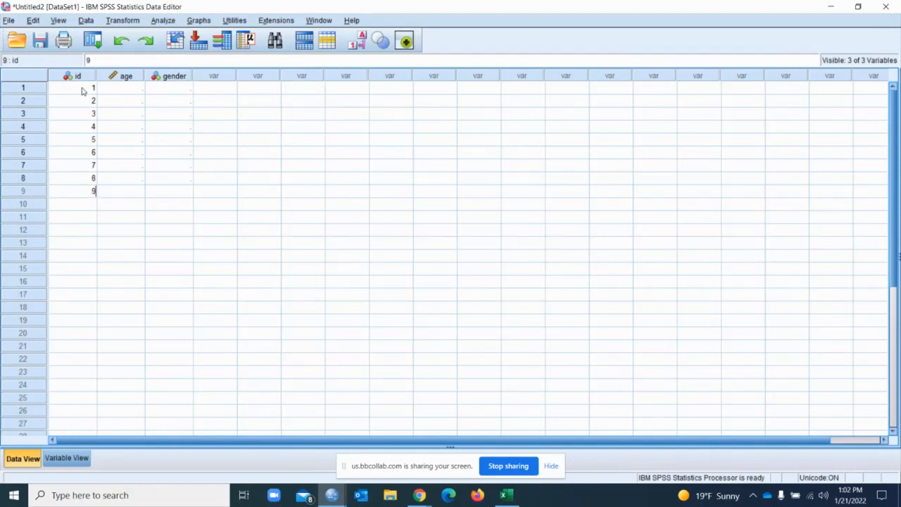
{"action": "key", "text": "Return"}
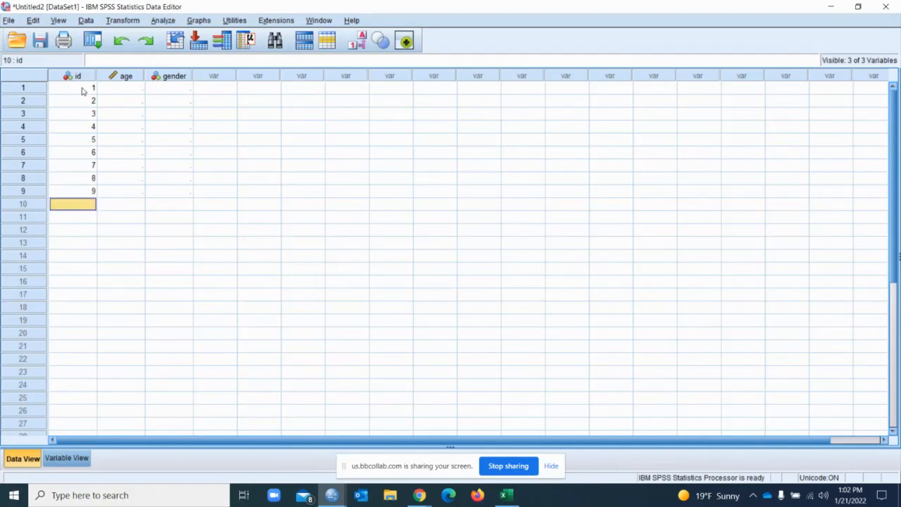
{"action": "type", "text": "10"}
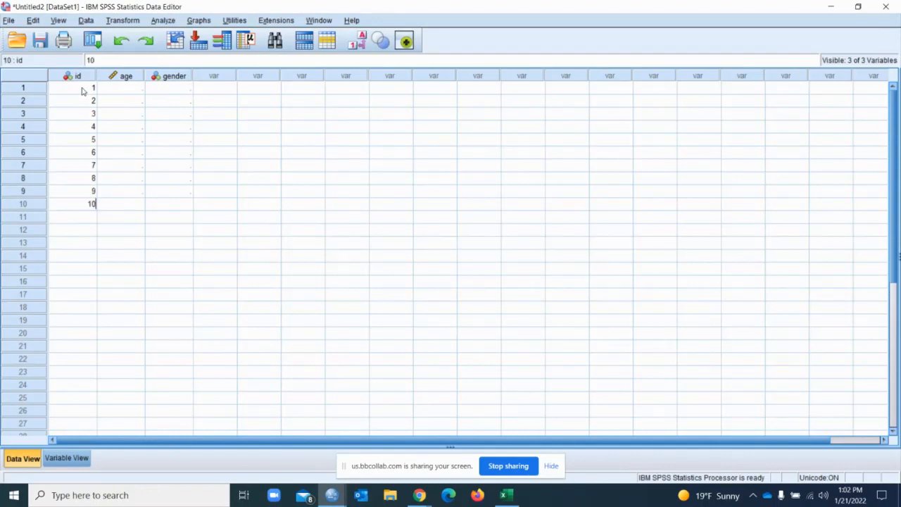
{"action": "key", "text": "Return"}
{"action": "type", "text": "11"}
{"action": "key", "text": "Return"}
{"action": "type", "text": "12"}
{"action": "left_click", "coordinate": [241, 151]}
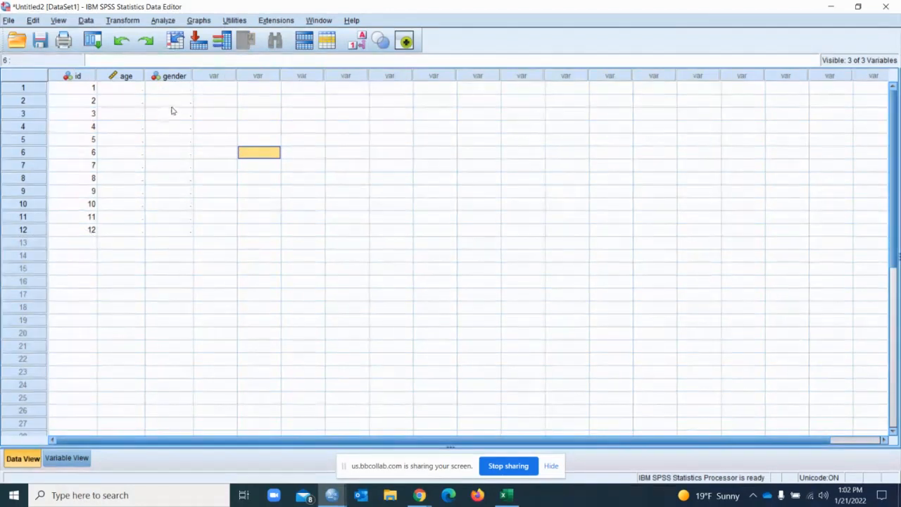
Enter the ages 23, 23 and 24 for participants 1 to 3
{"action": "left_click", "coordinate": [121, 90]}
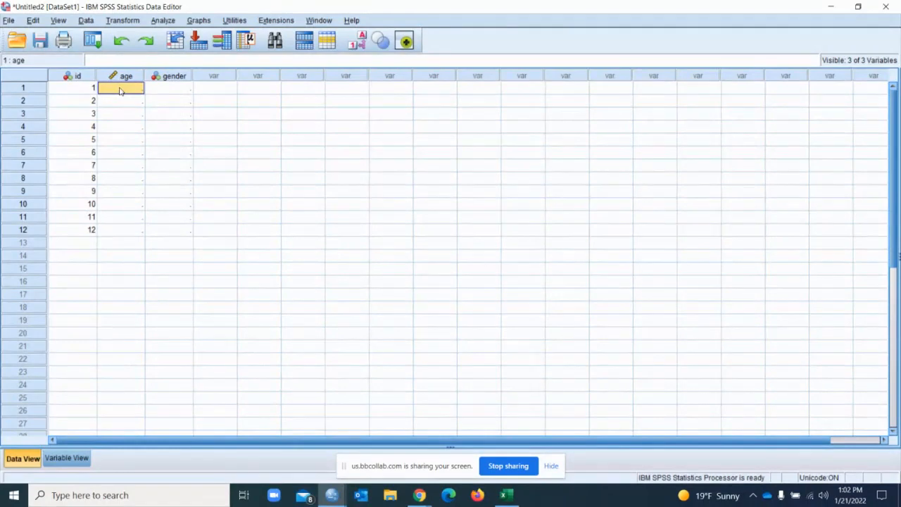
{"action": "type", "text": "23"}
{"action": "key", "text": "Return"}
{"action": "type", "text": "23"}
{"action": "key", "text": "Return"}
{"action": "type", "text": "24"}
{"action": "key", "text": "Left"}
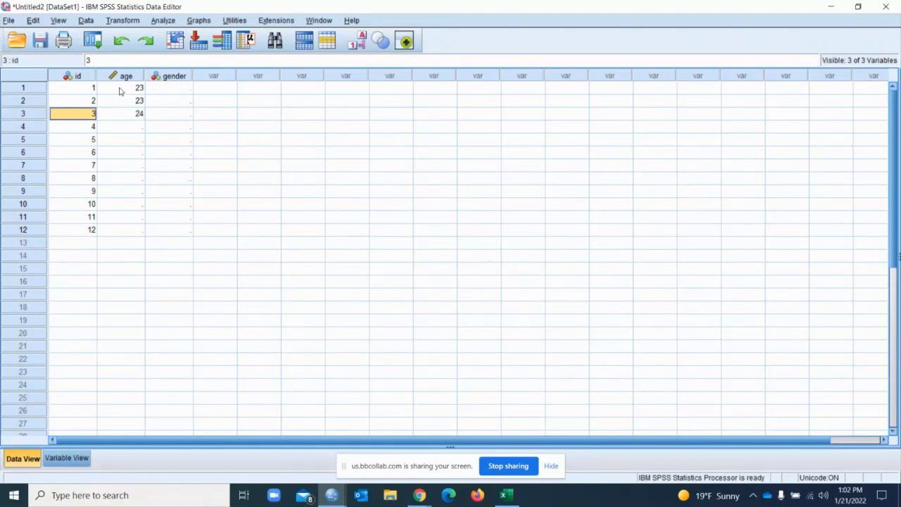
{"action": "type", "text": "24"}
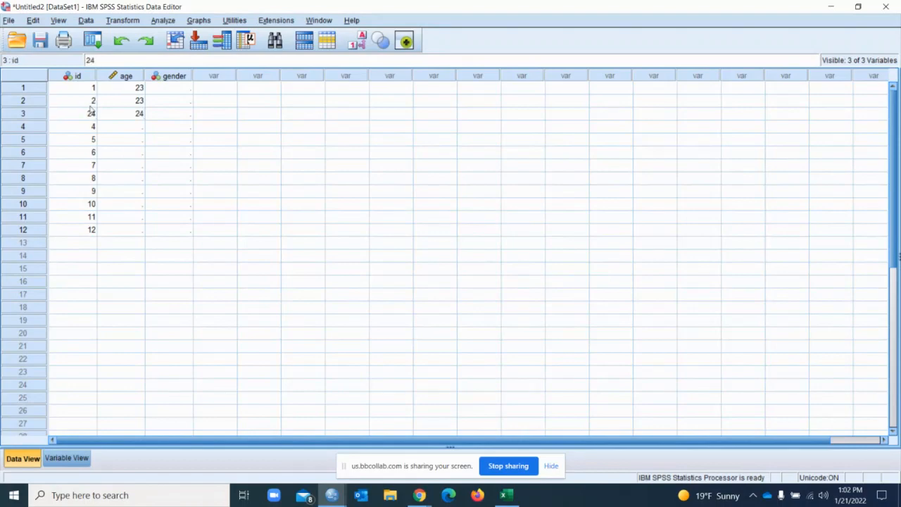
{"action": "key", "text": "BackSpace"}
{"action": "key", "text": "BackSpace"}
{"action": "type", "text": "3"}
Enter the ages 24, 25, 26, 27, 27, 30, 30, 30 and 35 for participants 4 to 12
{"action": "left_click", "coordinate": [129, 126]}
{"action": "type", "text": "24"}
{"action": "key", "text": "Return"}
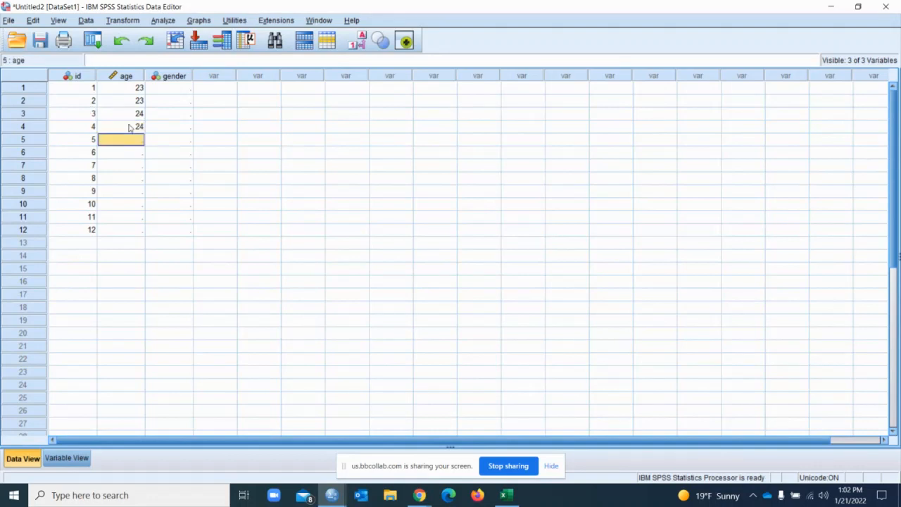
{"action": "type", "text": "25"}
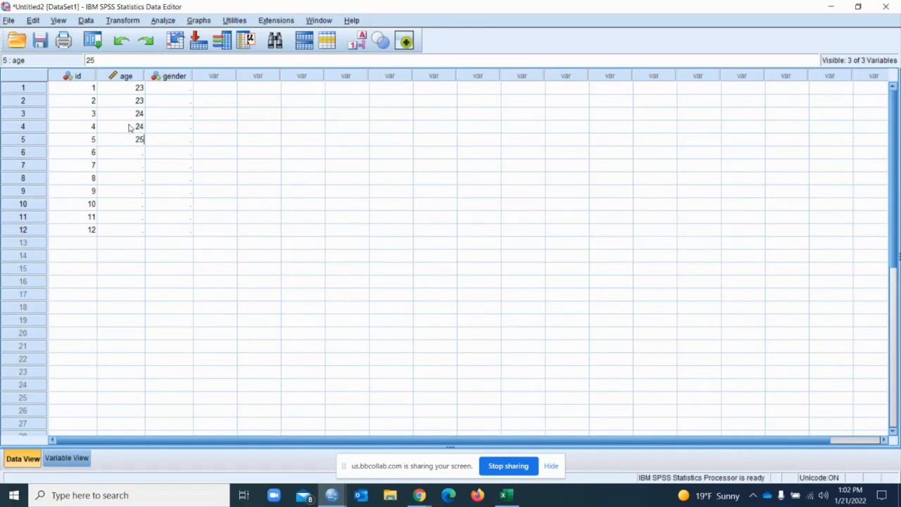
{"action": "key", "text": "Return"}
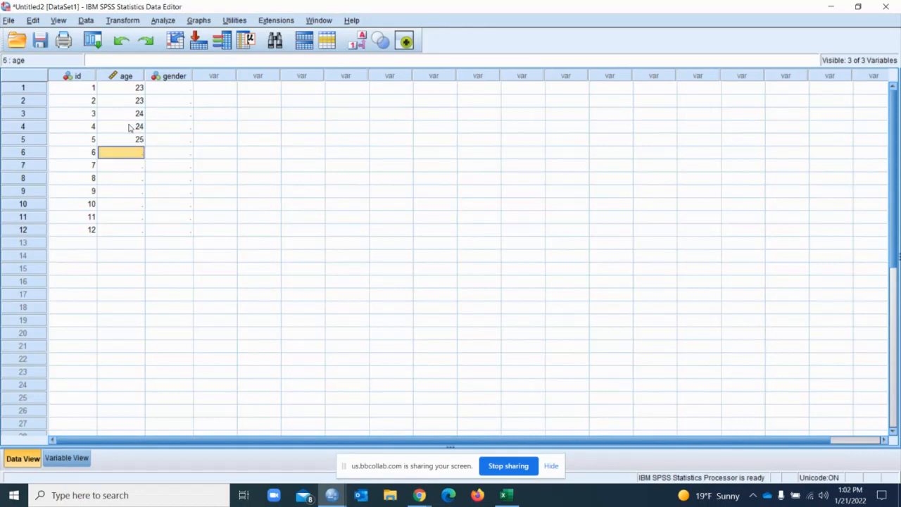
{"action": "type", "text": "26"}
{"action": "key", "text": "Return"}
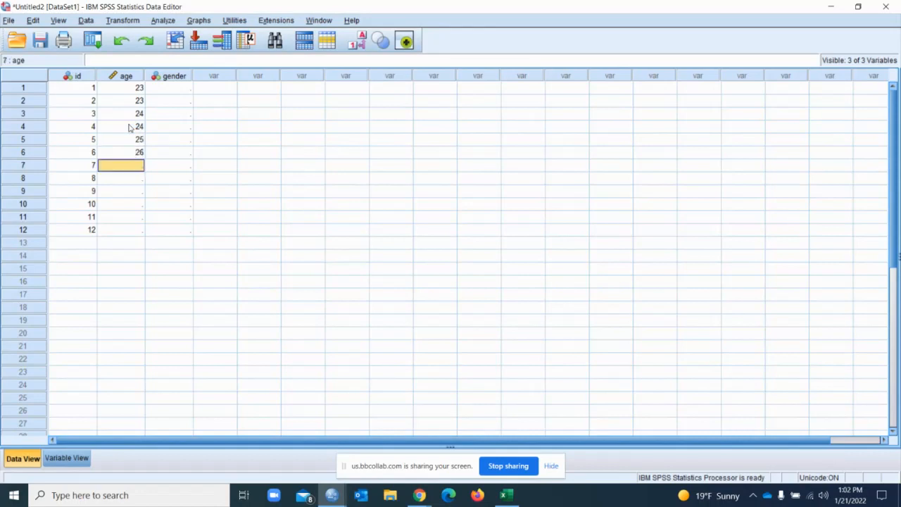
{"action": "type", "text": "27"}
{"action": "key", "text": "Return"}
{"action": "type", "text": "27"}
{"action": "key", "text": "Return"}
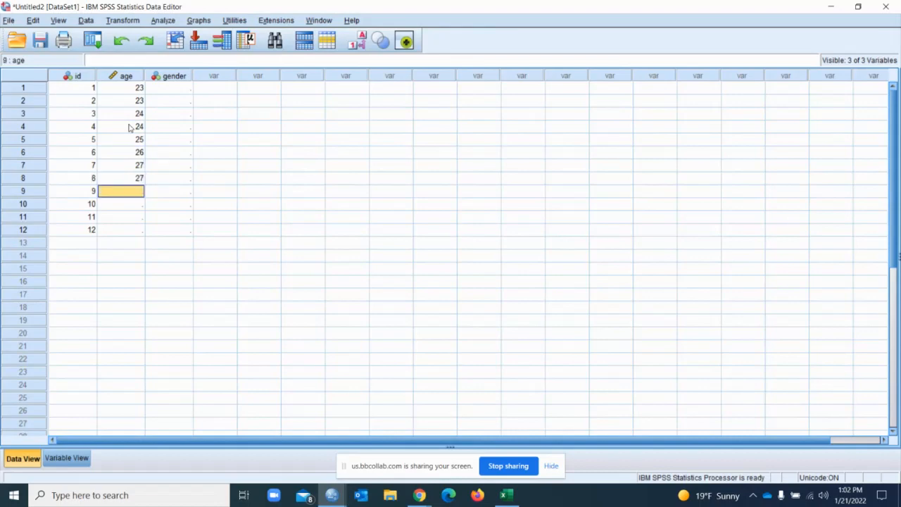
{"action": "type", "text": "30"}
{"action": "key", "text": "Return"}
{"action": "type", "text": "3"}
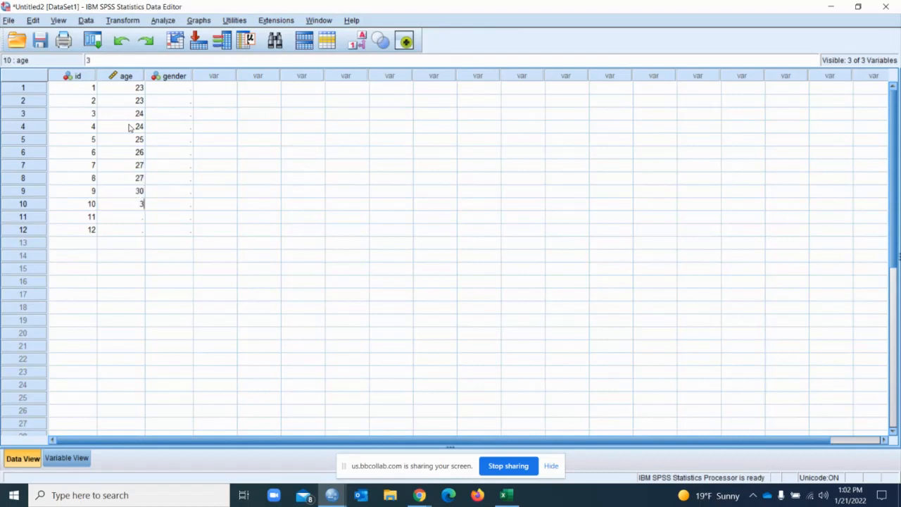
{"action": "type", "text": "0"}
{"action": "key", "text": "Return"}
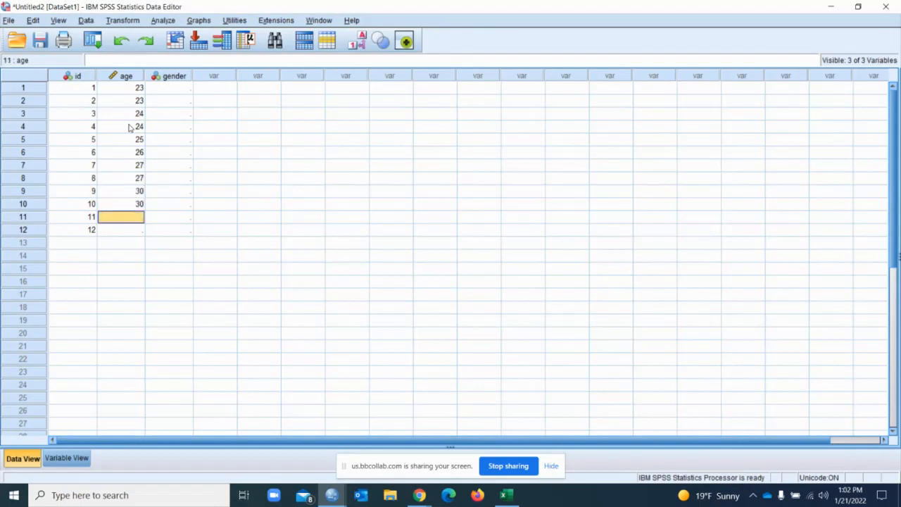
{"action": "type", "text": "30"}
{"action": "key", "text": "Return"}
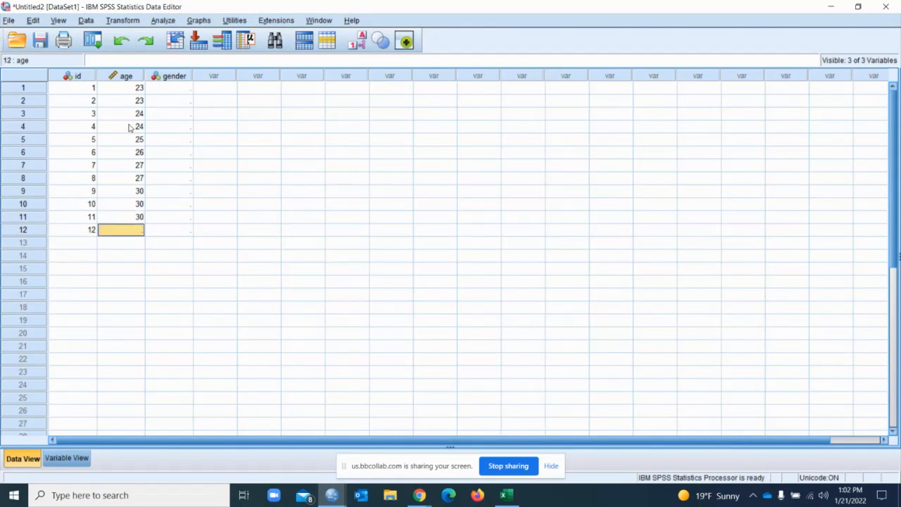
{"action": "type", "text": "35"}
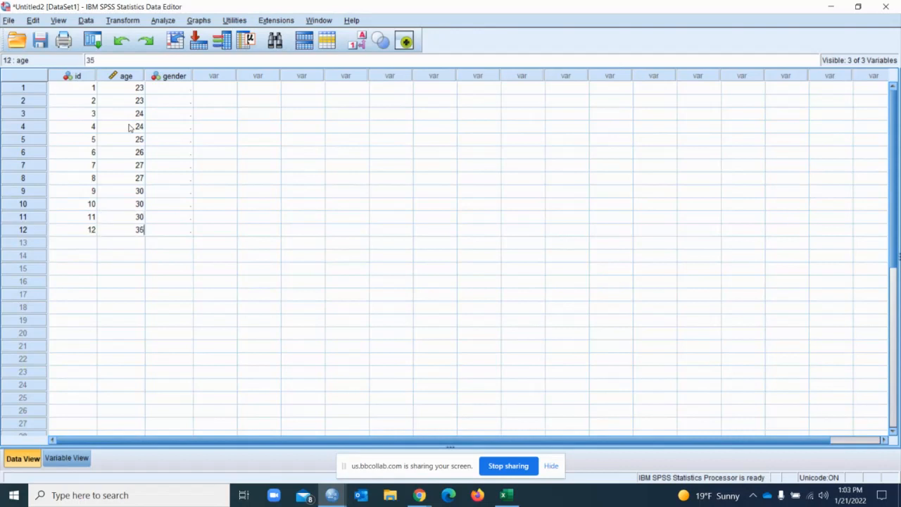
Enter the gender codes 1, 1, 2, 2, 1, 2, 2, 1, 1, 2, 1, 2 for participants 1 to 12
{"action": "left_click", "coordinate": [174, 92]}
{"action": "type", "text": "m"}
{"action": "key", "text": "BackSpace"}
{"action": "type", "text": "1"}
{"action": "key", "text": "Return"}
{"action": "type", "text": "1"}
{"action": "key", "text": "Return"}
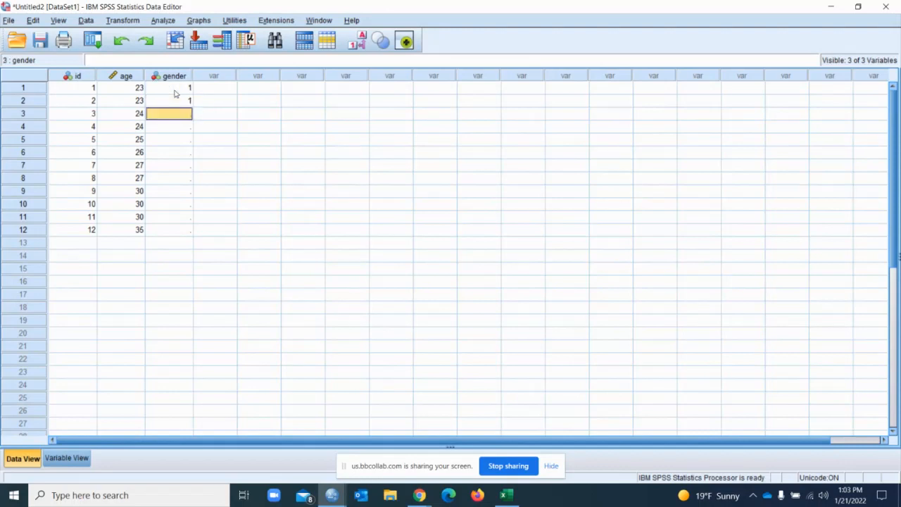
{"action": "type", "text": "2"}
{"action": "key", "text": "Return"}
{"action": "type", "text": "2"}
{"action": "key", "text": "Return"}
{"action": "type", "text": "2"}
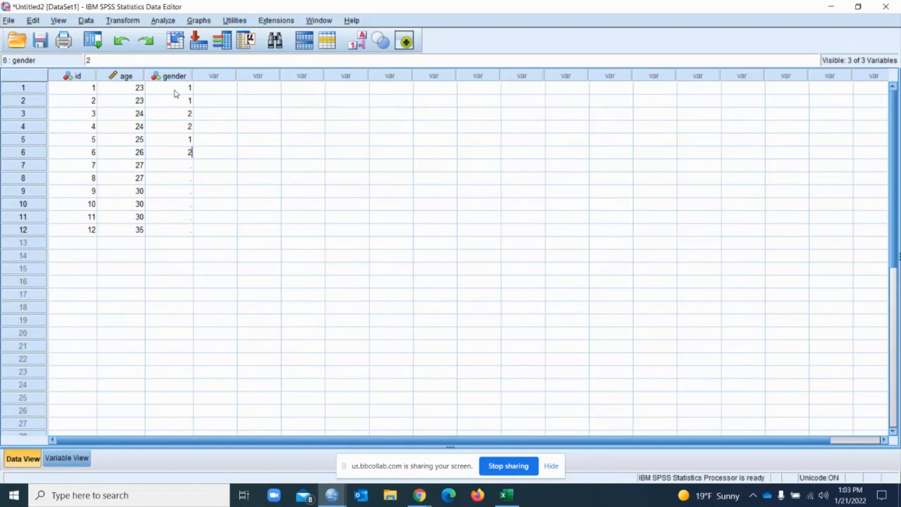
{"action": "key", "text": "Return"}
{"action": "type", "text": "2"}
{"action": "key", "text": "Return"}
{"action": "type", "text": "1"}
{"action": "key", "text": "Return"}
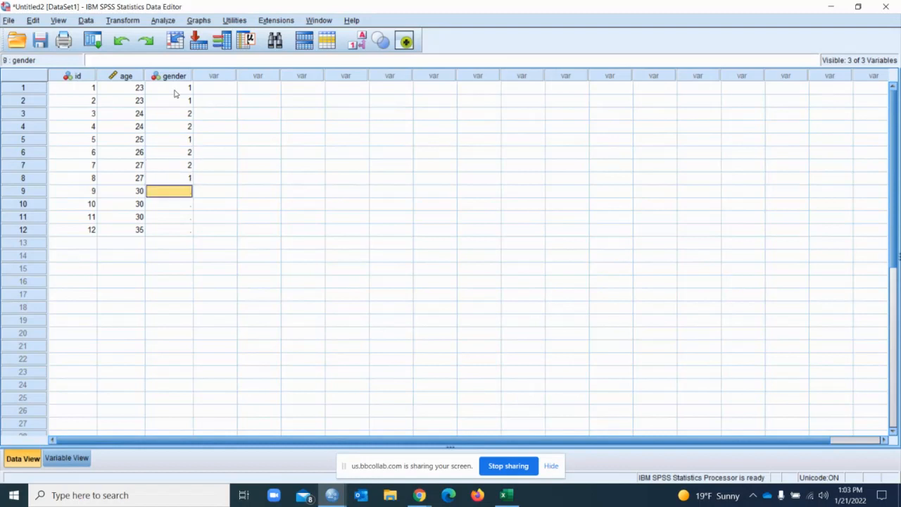
{"action": "type", "text": "1"}
{"action": "key", "text": "Return"}
{"action": "type", "text": "2"}
{"action": "key", "text": "Return"}
{"action": "type", "text": "1"}
{"action": "key", "text": "Return"}
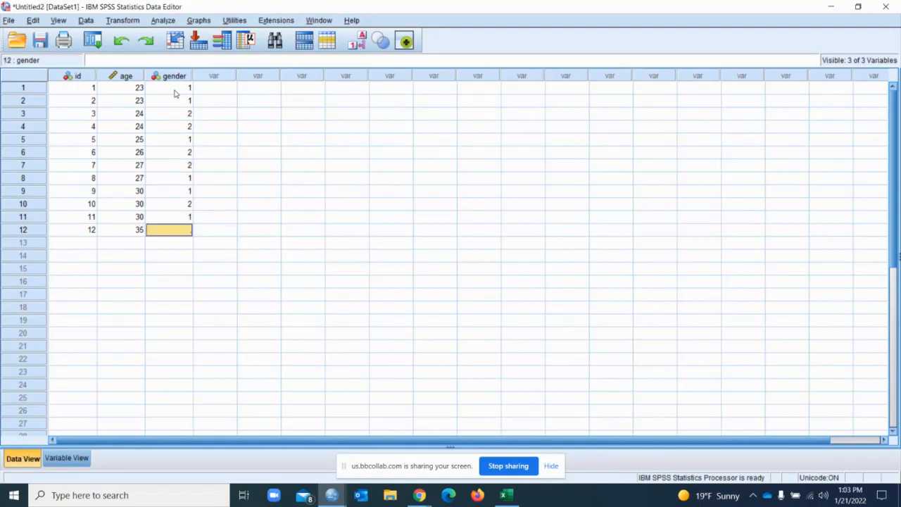
{"action": "type", "text": "2"}
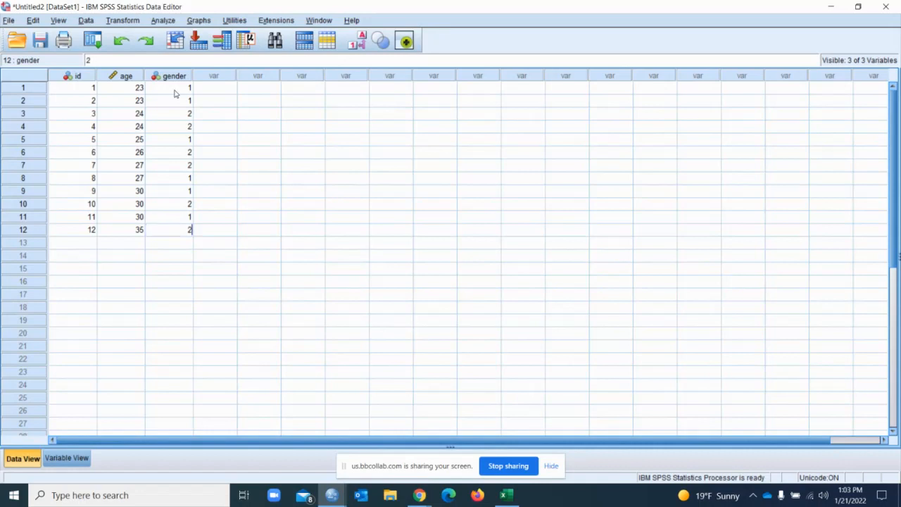
Change the gender code of participant 4 to 3
{"action": "left_click", "coordinate": [180, 127]}
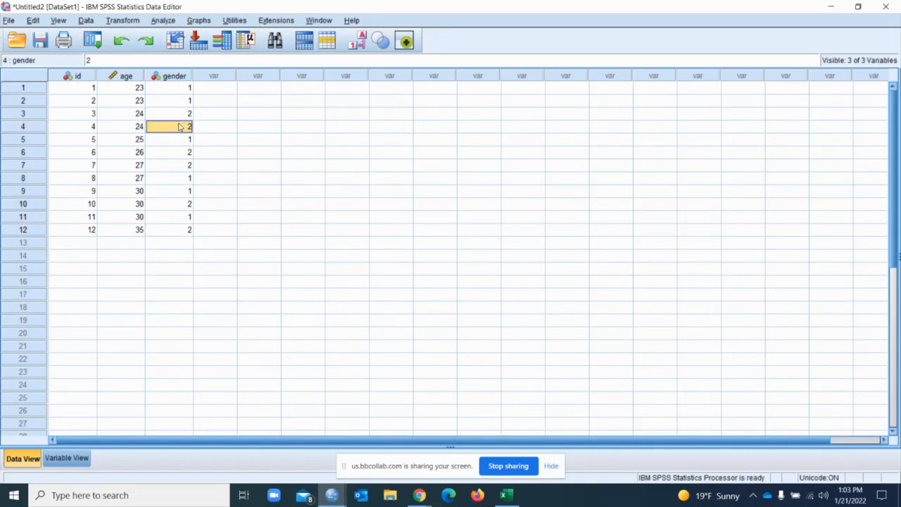
{"action": "type", "text": "3"}
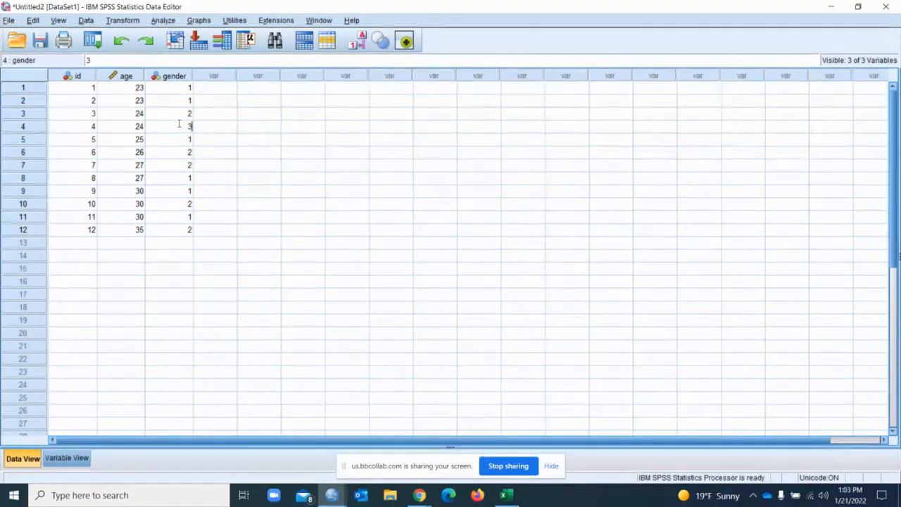
{"action": "key", "text": "Tab"}
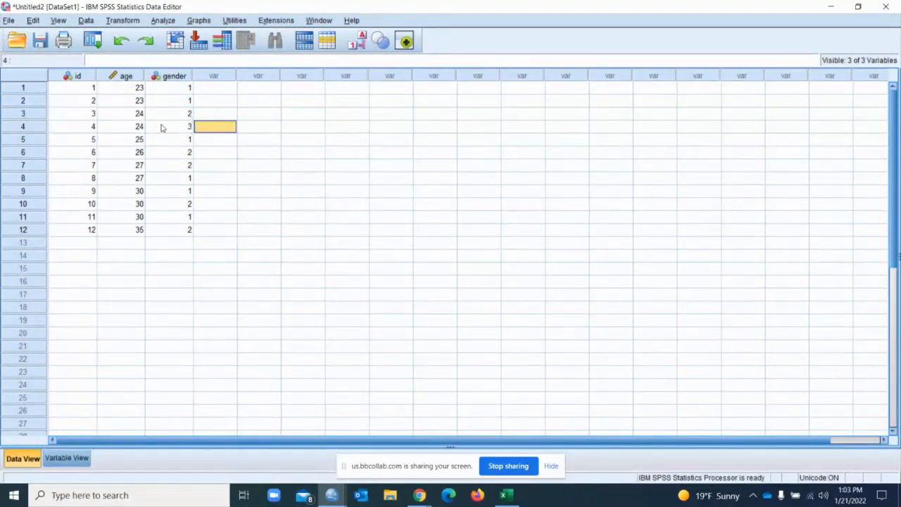
Check which value labels are defined for the gender variable and leave them unedited
{"action": "double_click", "coordinate": [179, 79]}
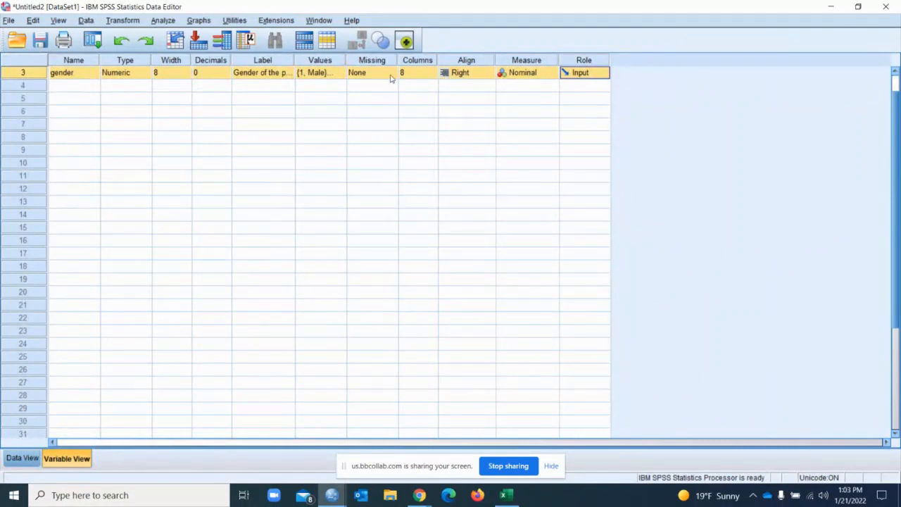
{"action": "left_click", "coordinate": [338, 76]}
{"action": "left_click", "coordinate": [339, 73]}
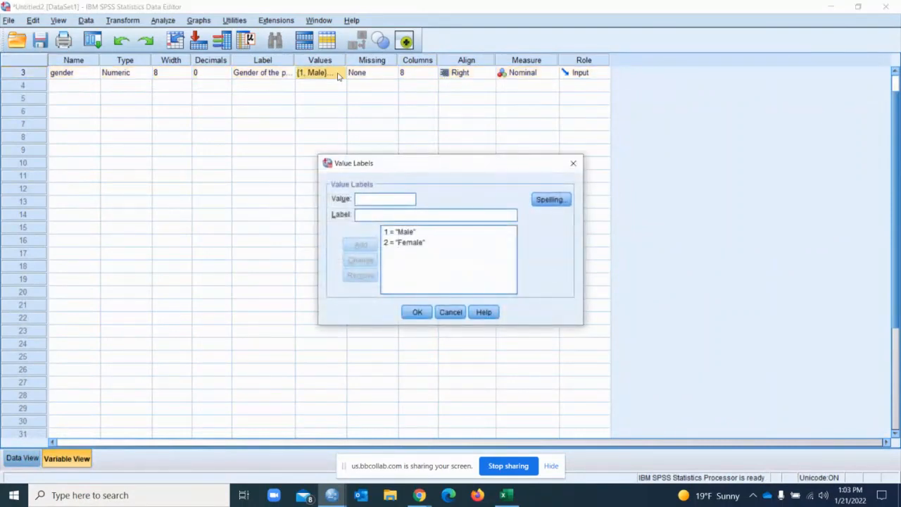
{"action": "left_click", "coordinate": [574, 162]}
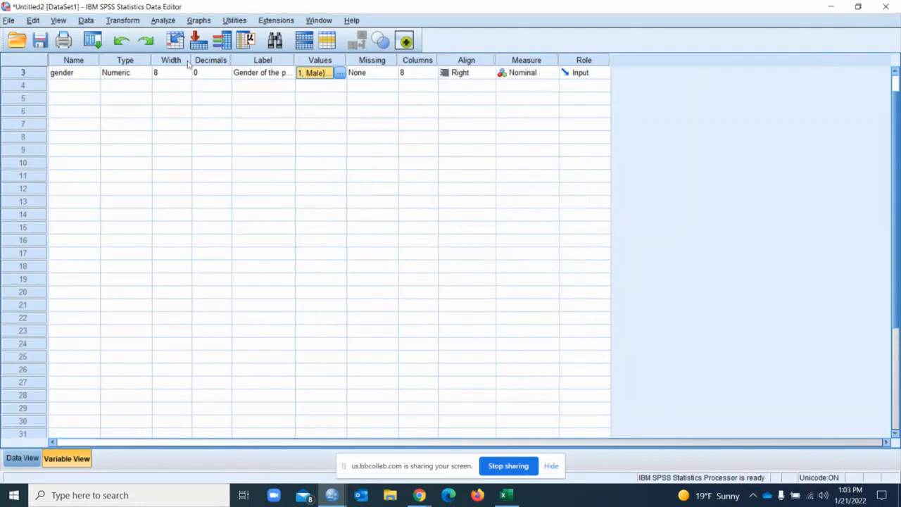
Return to the data sheet and set the gender code of participant 4 to 2
{"action": "left_click", "coordinate": [24, 73]}
{"action": "double_click", "coordinate": [24, 73]}
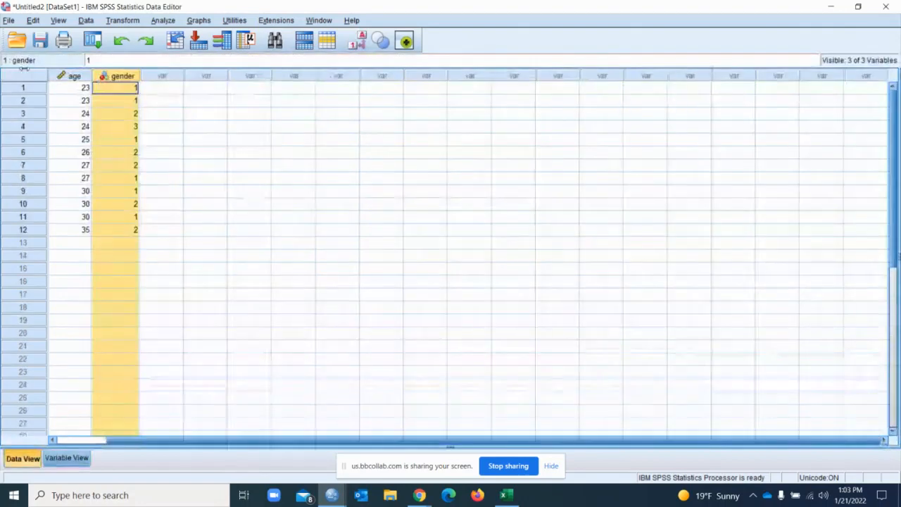
{"action": "left_click", "coordinate": [133, 128]}
{"action": "type", "text": "2"}
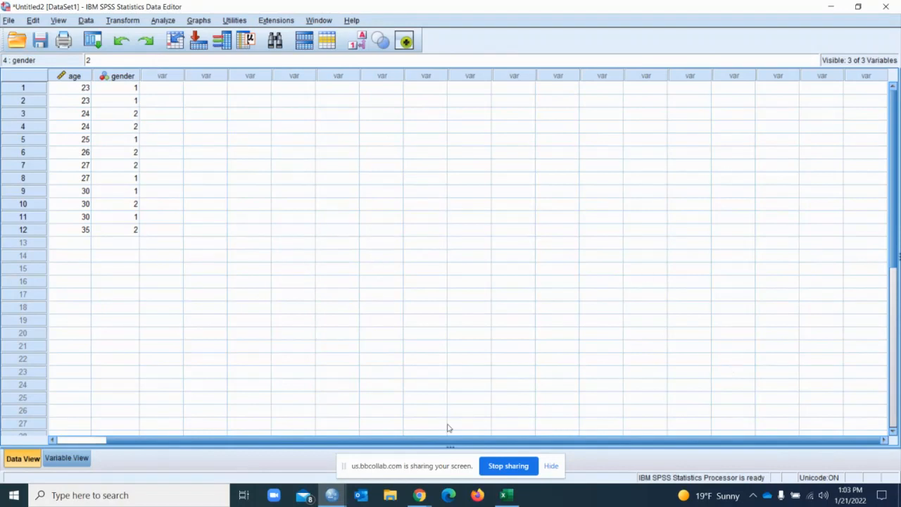
Save the dataset to the Desktop as an SPSS Statistics file named "spss summary measures"
{"action": "left_click", "coordinate": [38, 45]}
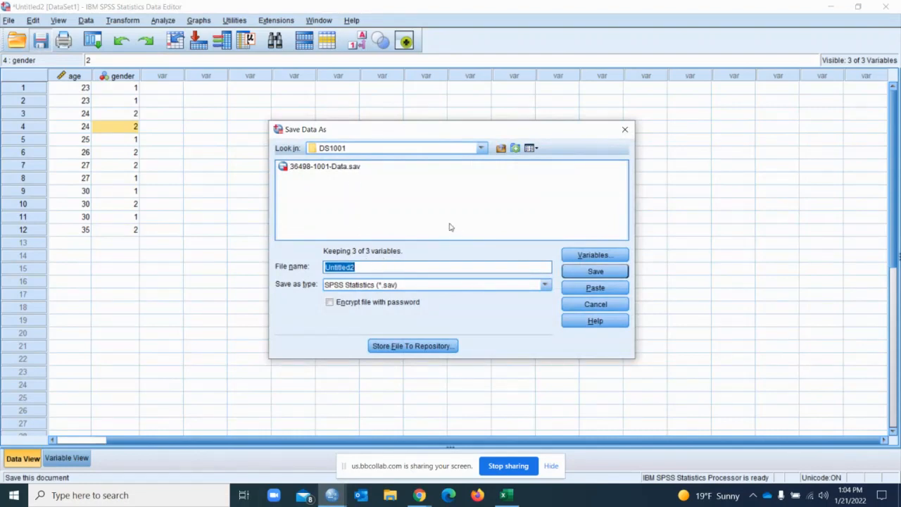
{"action": "left_click", "coordinate": [482, 148]}
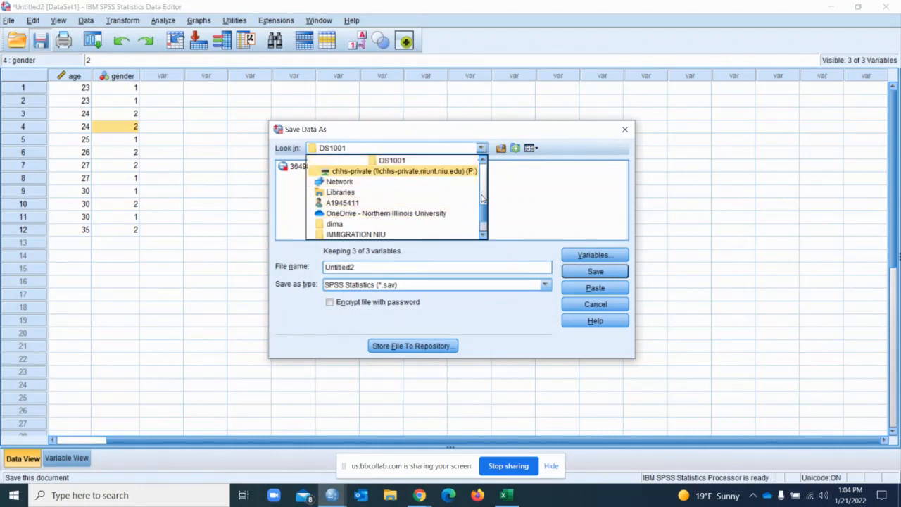
{"action": "left_click_drag", "start_coordinate": [482, 210], "coordinate": [483, 242]}
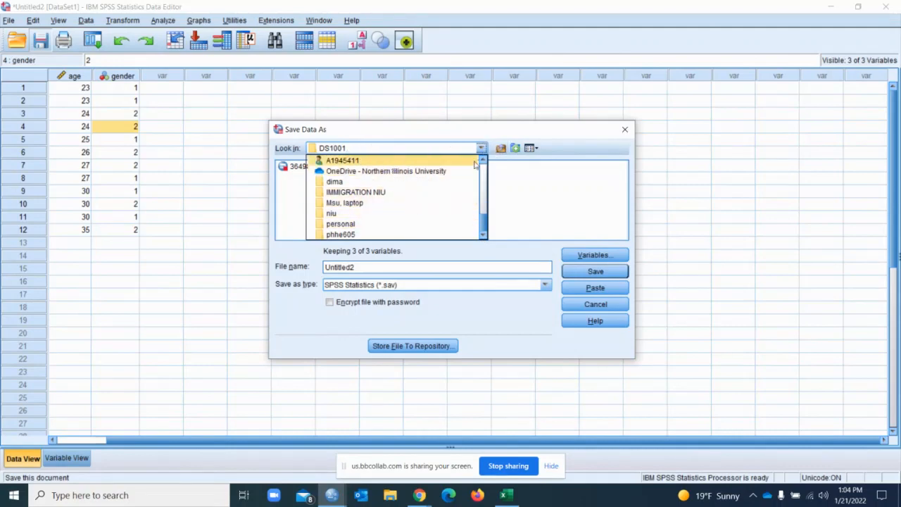
{"action": "left_click_drag", "start_coordinate": [487, 221], "coordinate": [493, 159]}
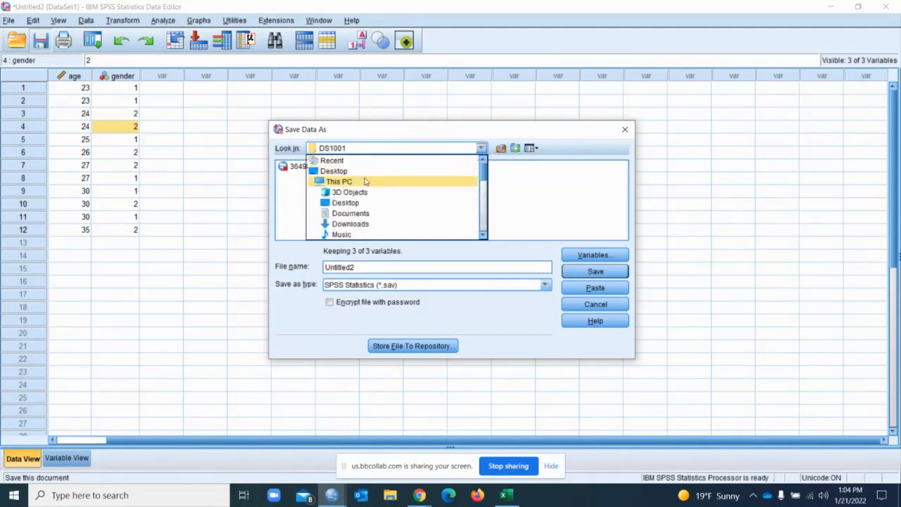
{"action": "left_click", "coordinate": [343, 172]}
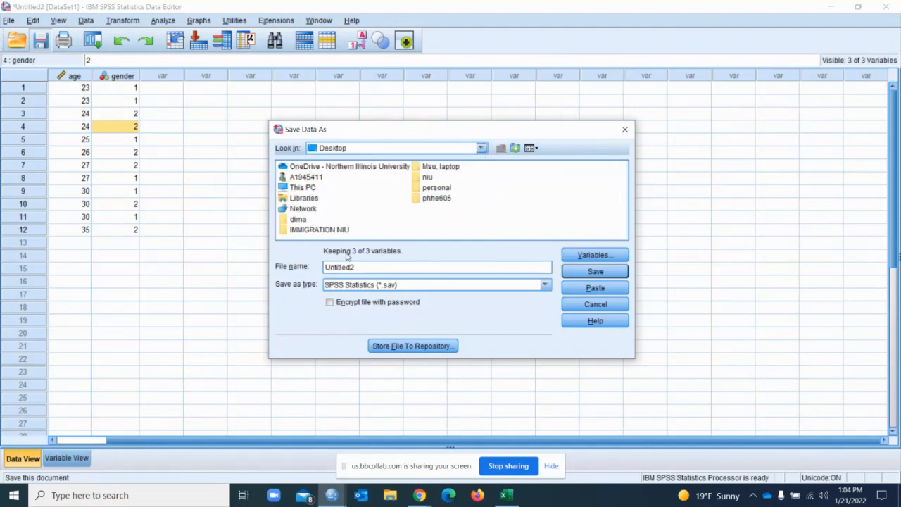
{"action": "left_click_drag", "start_coordinate": [366, 267], "coordinate": [230, 261]}
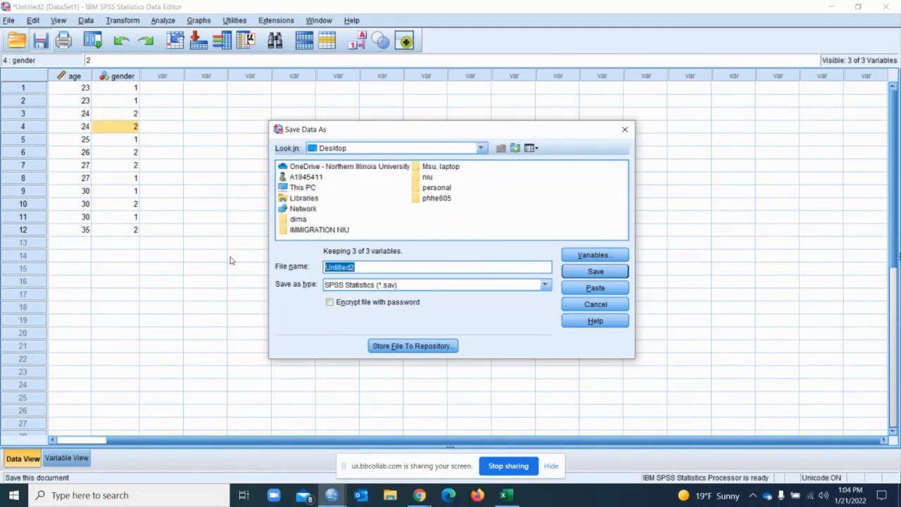
{"action": "type", "text": "spss summary measures"}
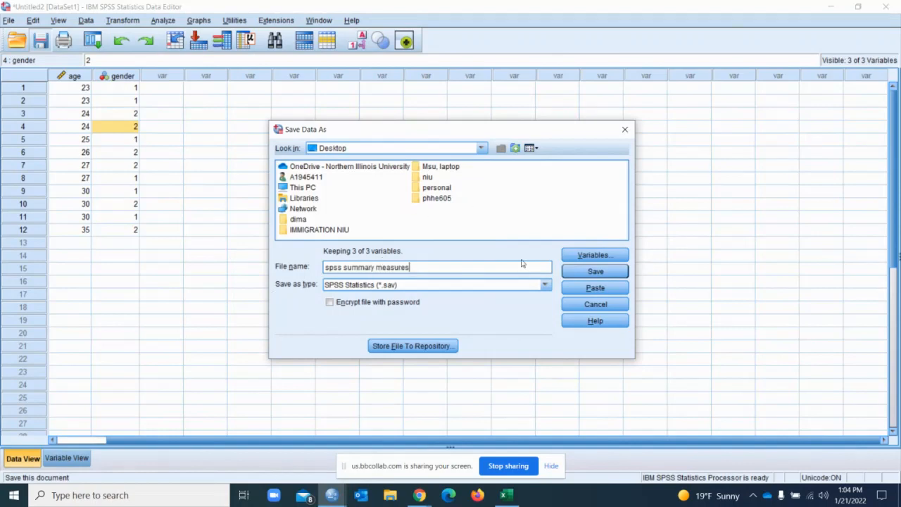
{"action": "left_click", "coordinate": [596, 271]}
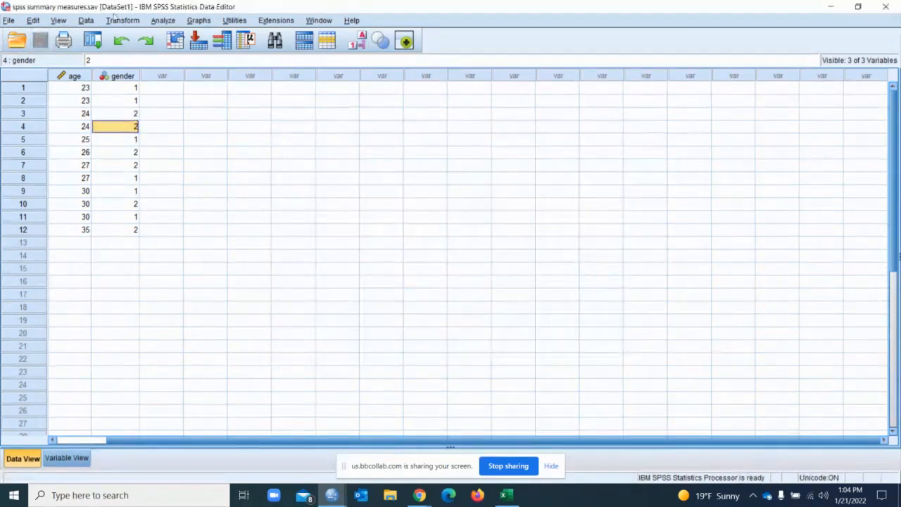
Run a Descriptives analysis on the age of participants variable with the default statistics
{"action": "left_click", "coordinate": [164, 20]}
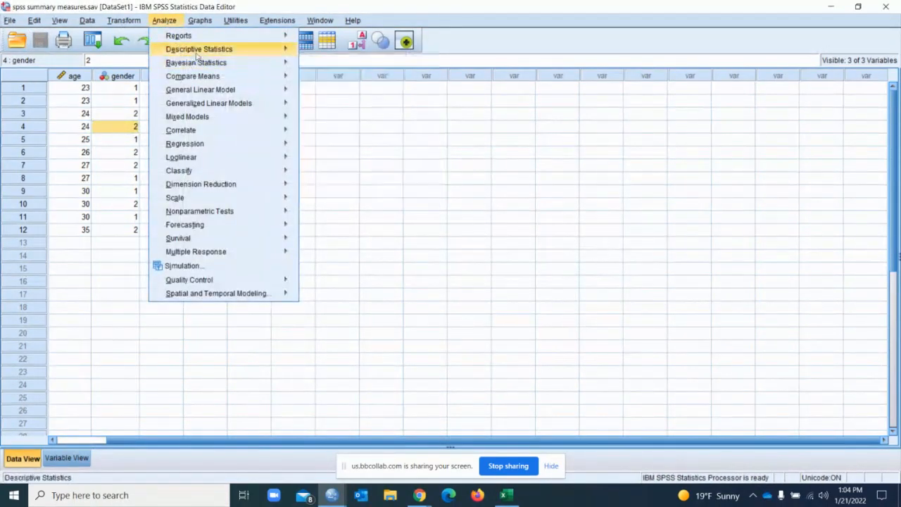
{"action": "mouse_move", "coordinate": [206, 50]}
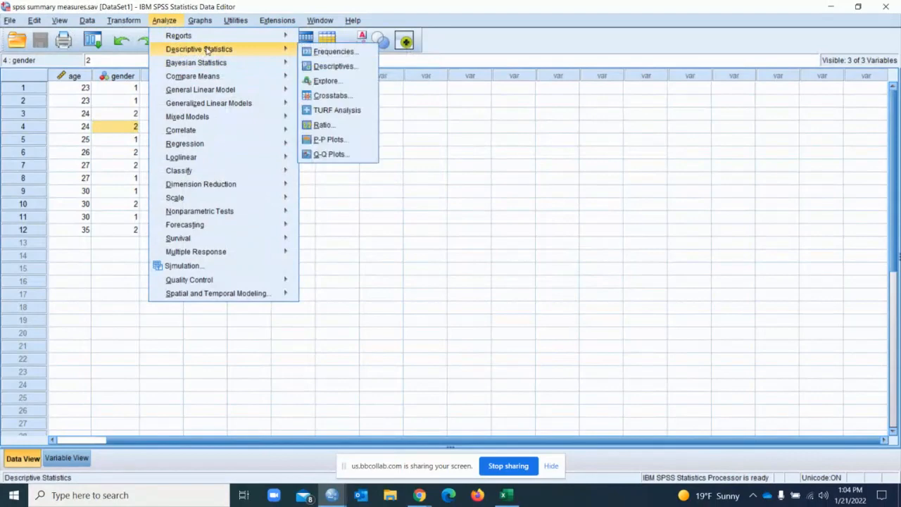
{"action": "left_click", "coordinate": [338, 67]}
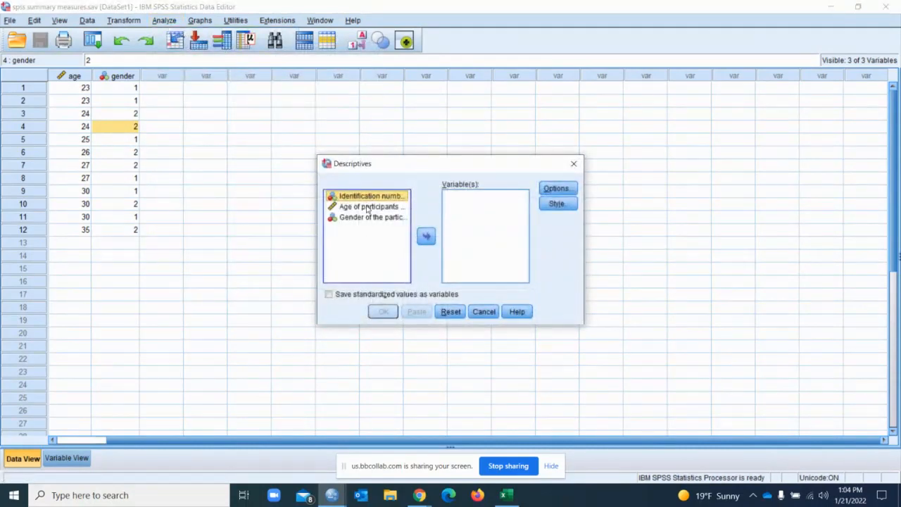
{"action": "left_click", "coordinate": [367, 207]}
{"action": "left_click", "coordinate": [426, 236]}
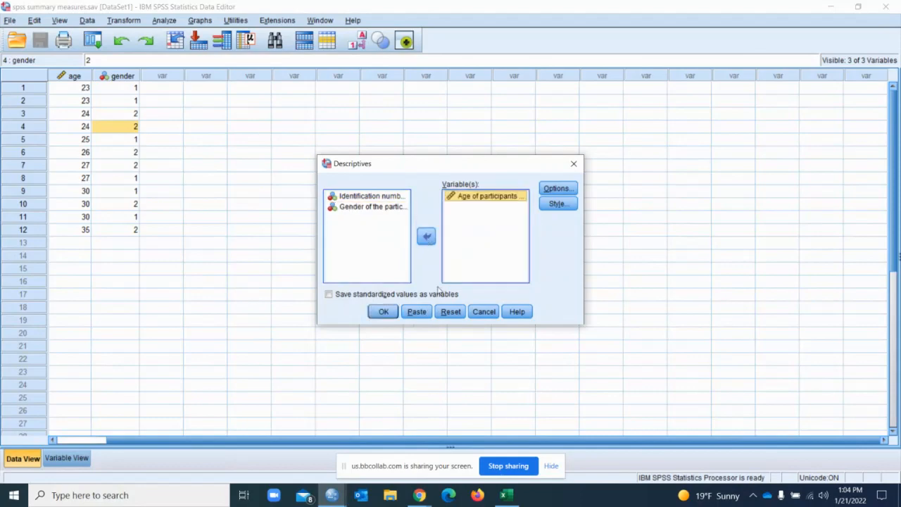
{"action": "left_click", "coordinate": [385, 314]}
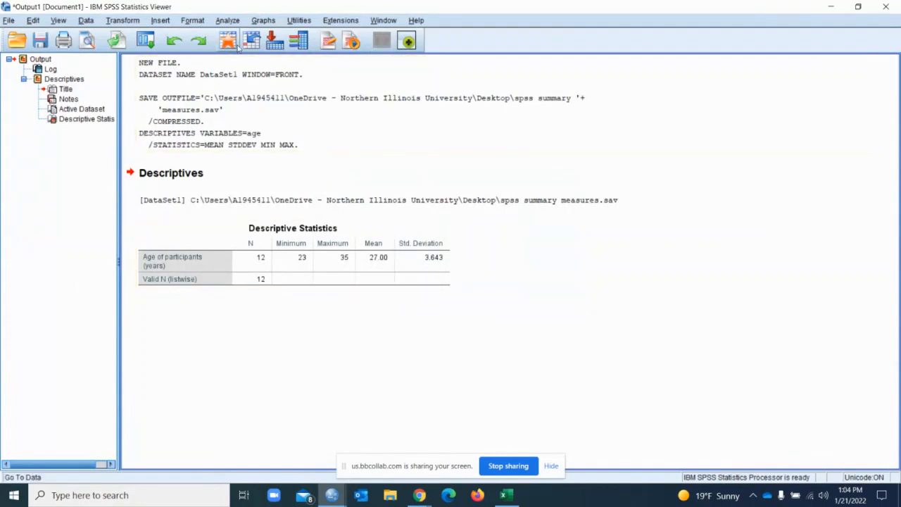
Run an Explore analysis with age of participants as the dependent variable, displaying both statistics and plots
{"action": "left_click", "coordinate": [226, 22]}
{"action": "mouse_move", "coordinate": [269, 57]}
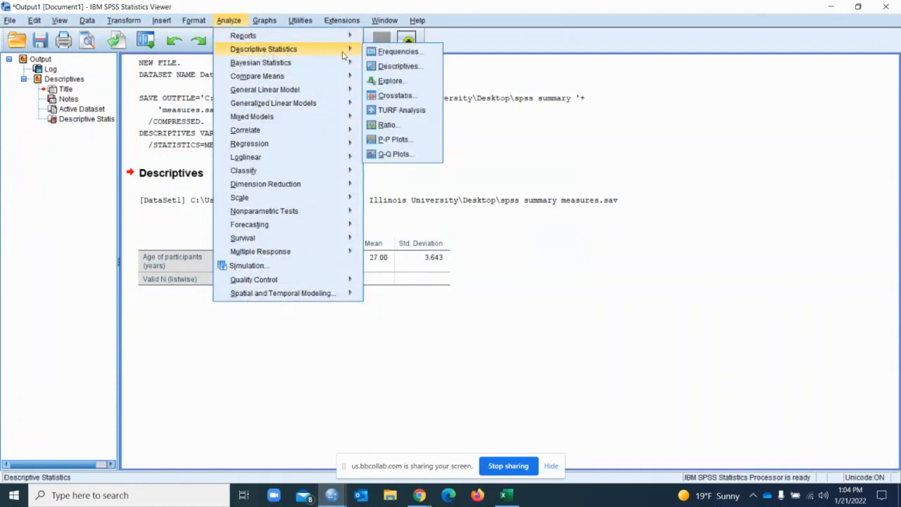
{"action": "left_click", "coordinate": [391, 80]}
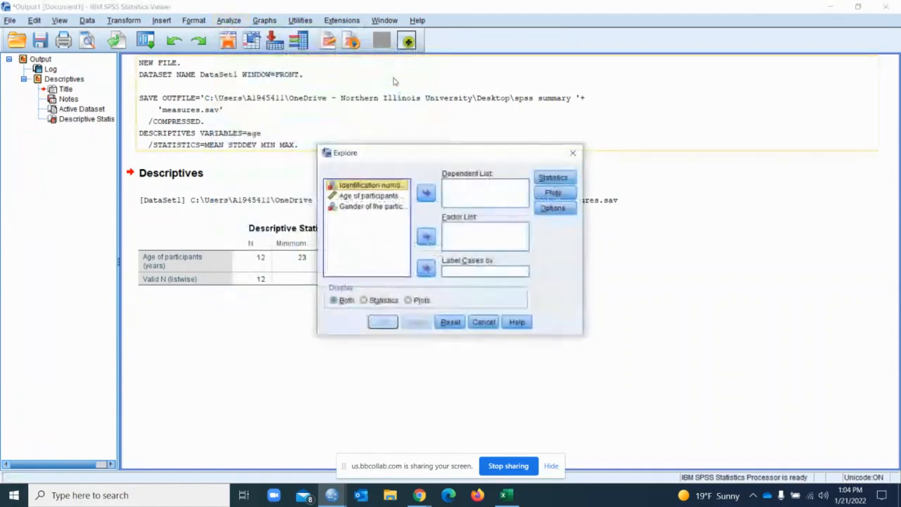
{"action": "left_click", "coordinate": [378, 195]}
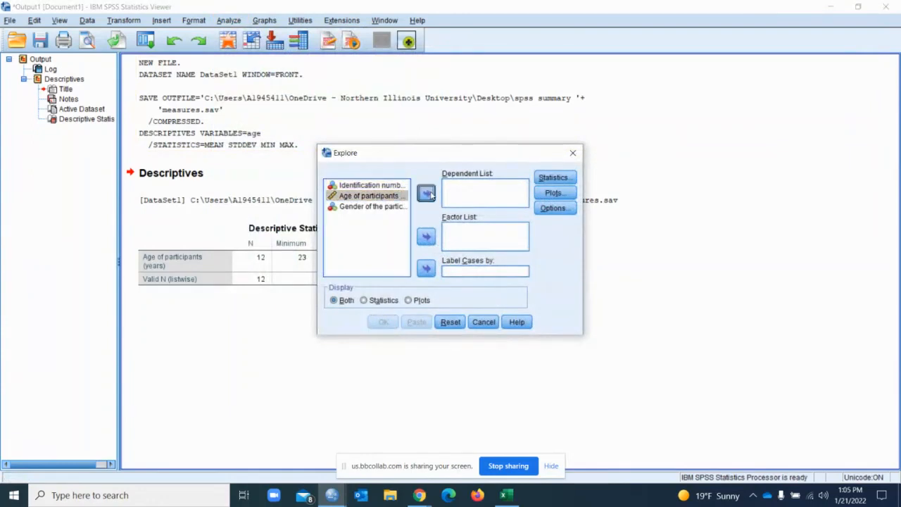
{"action": "left_click", "coordinate": [426, 195]}
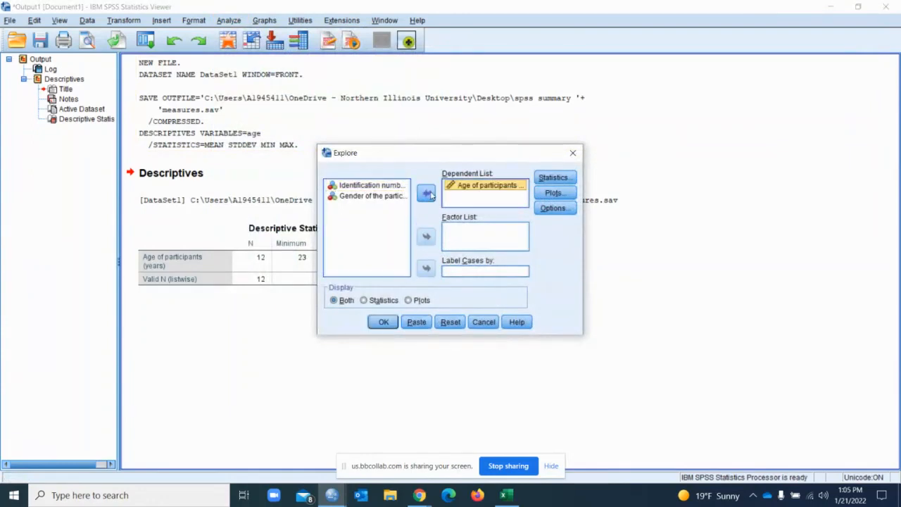
{"action": "left_click", "coordinate": [383, 322]}
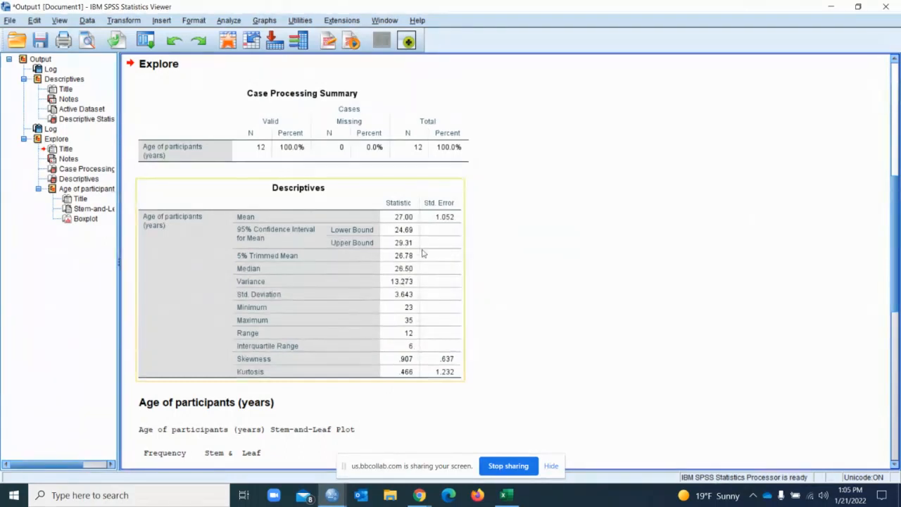
Reopen the Explore analysis for age and add Outliers to its statistics, leaving the missing-values options unchanged
{"action": "left_click", "coordinate": [227, 21]}
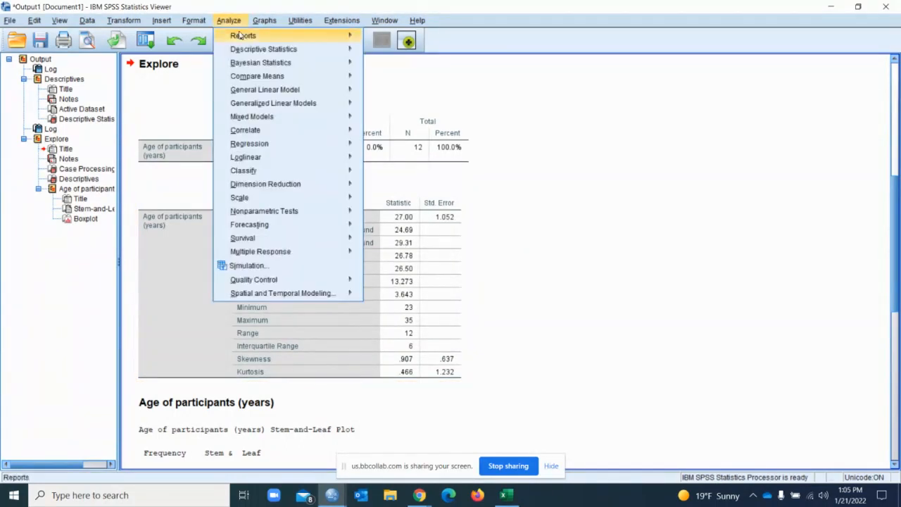
{"action": "mouse_move", "coordinate": [267, 49]}
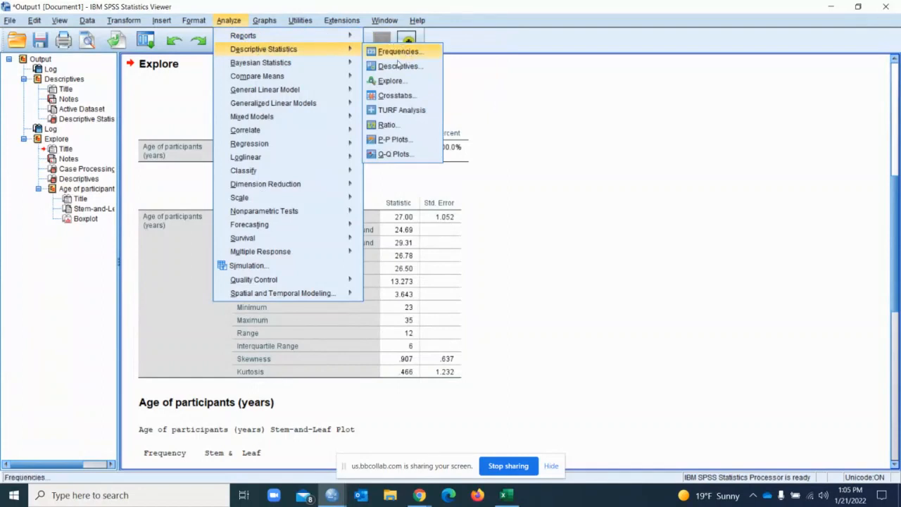
{"action": "left_click", "coordinate": [388, 80]}
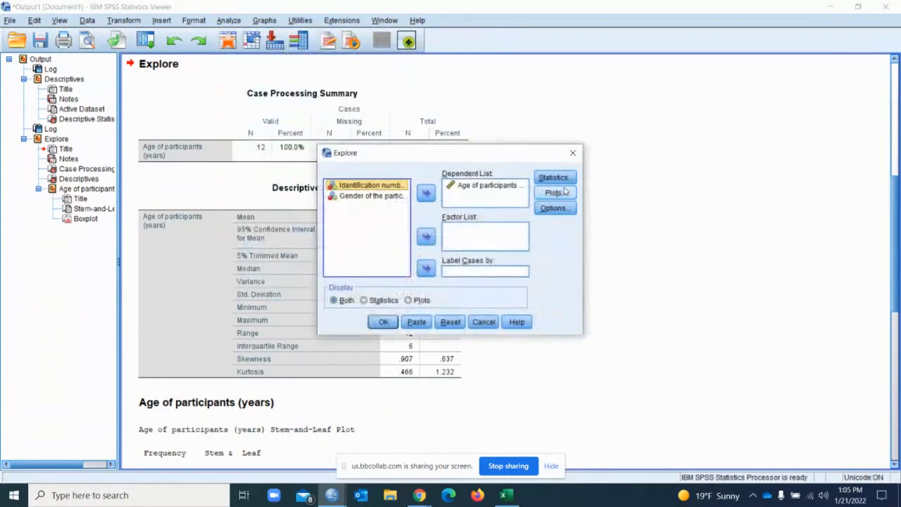
{"action": "left_click", "coordinate": [553, 208]}
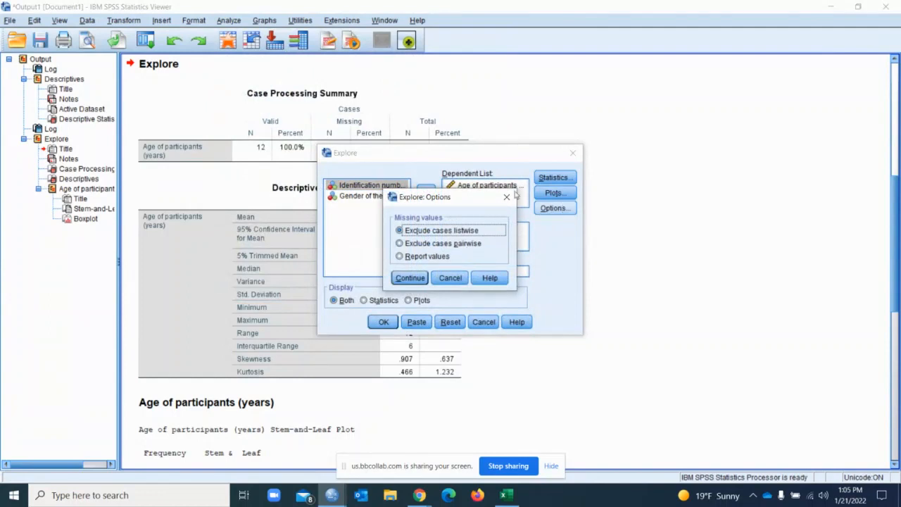
{"action": "left_click", "coordinate": [506, 197]}
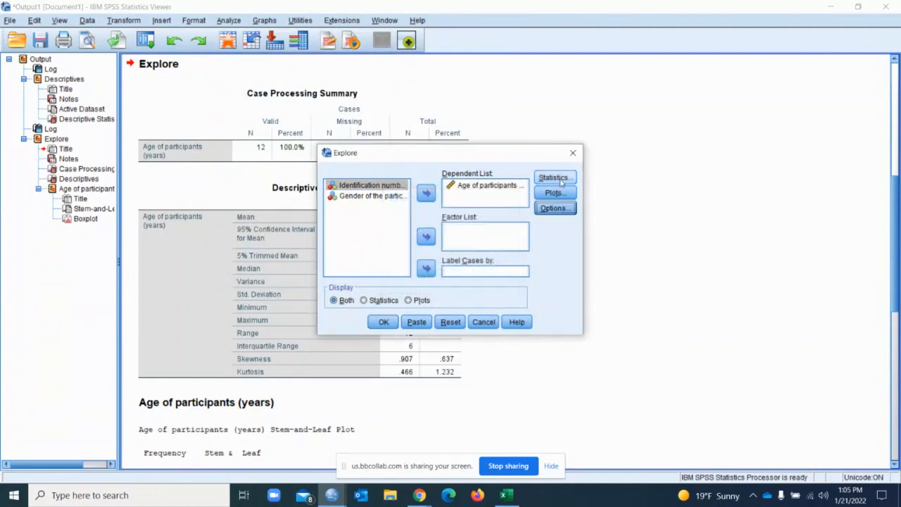
{"action": "left_click", "coordinate": [554, 178]}
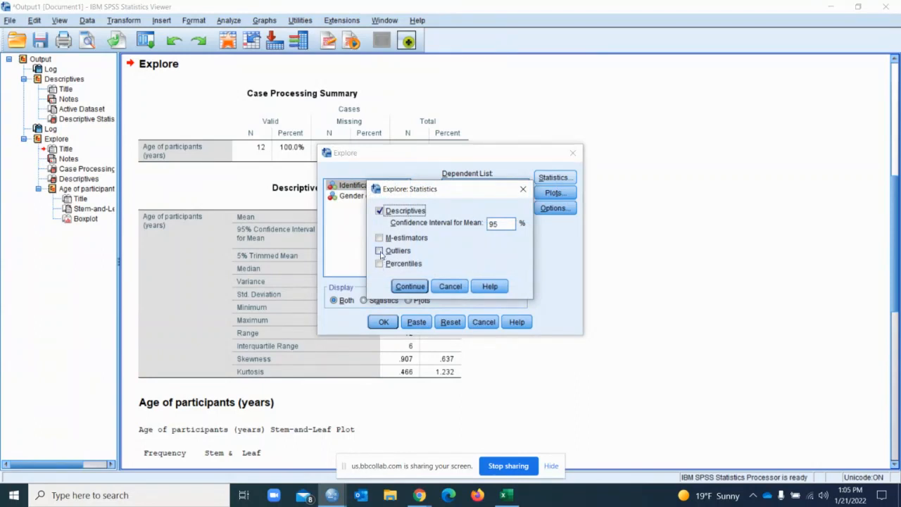
{"action": "left_click", "coordinate": [379, 251]}
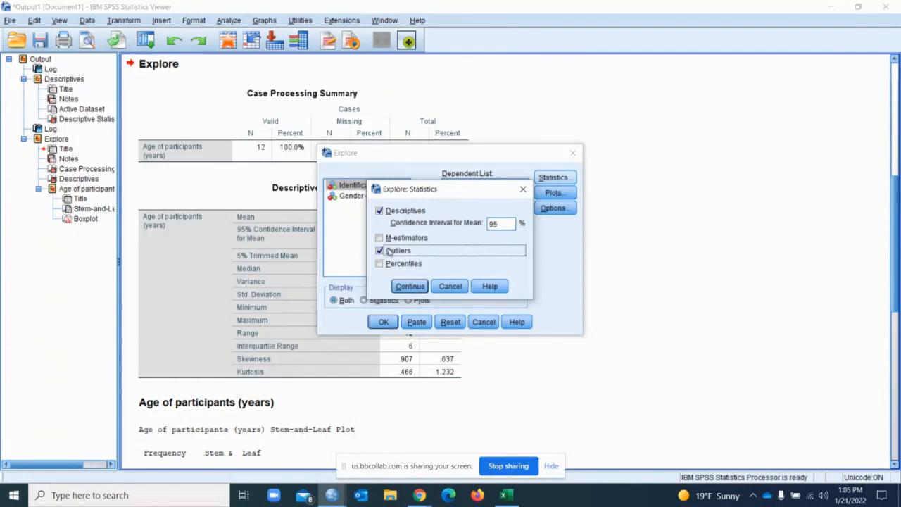
{"action": "left_click", "coordinate": [411, 288]}
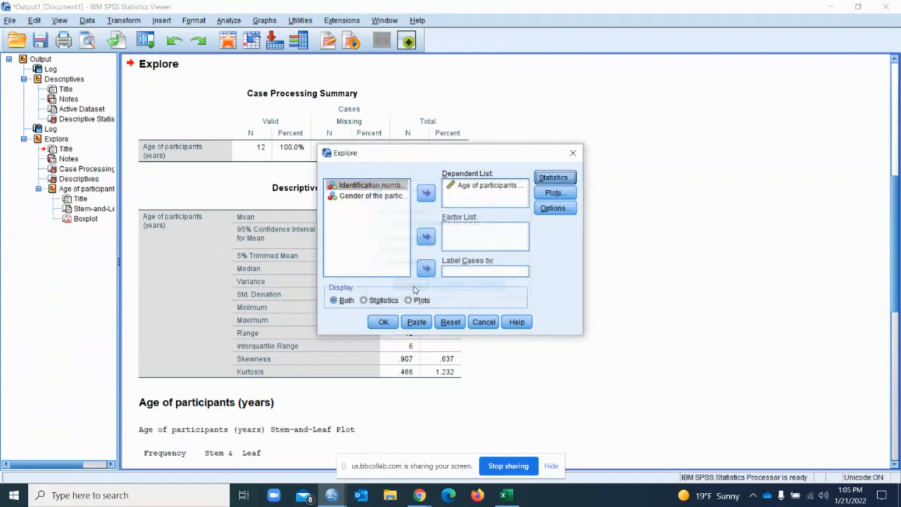
Add a histogram and normality plots with tests to the age exploration, run it and look through the output
{"action": "left_click", "coordinate": [560, 197]}
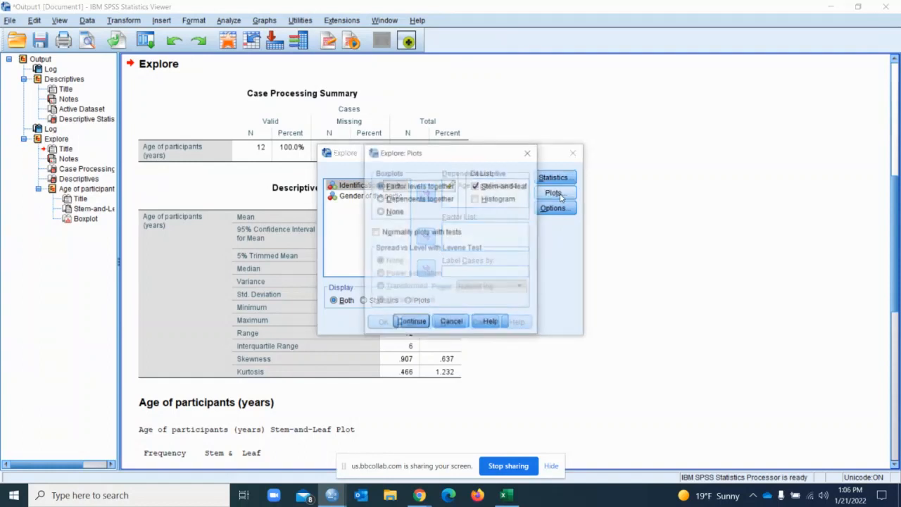
{"action": "left_click", "coordinate": [476, 199]}
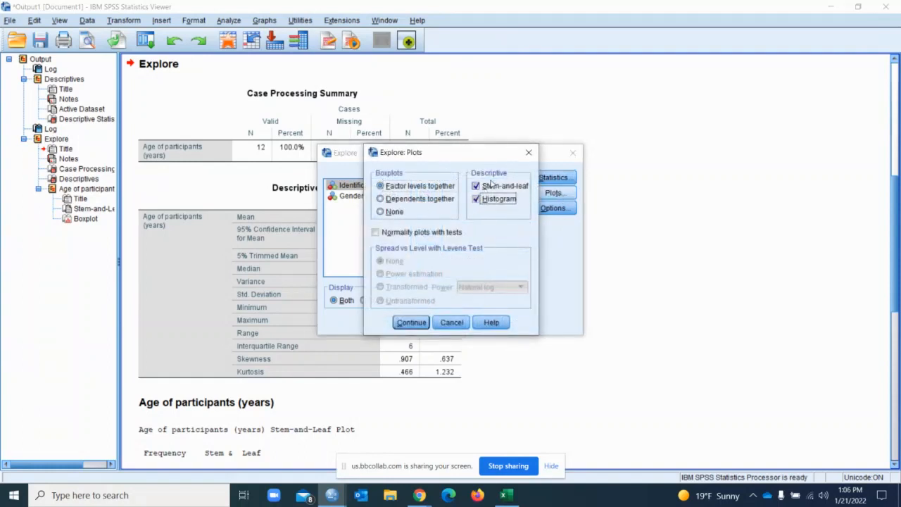
{"action": "left_click", "coordinate": [381, 235]}
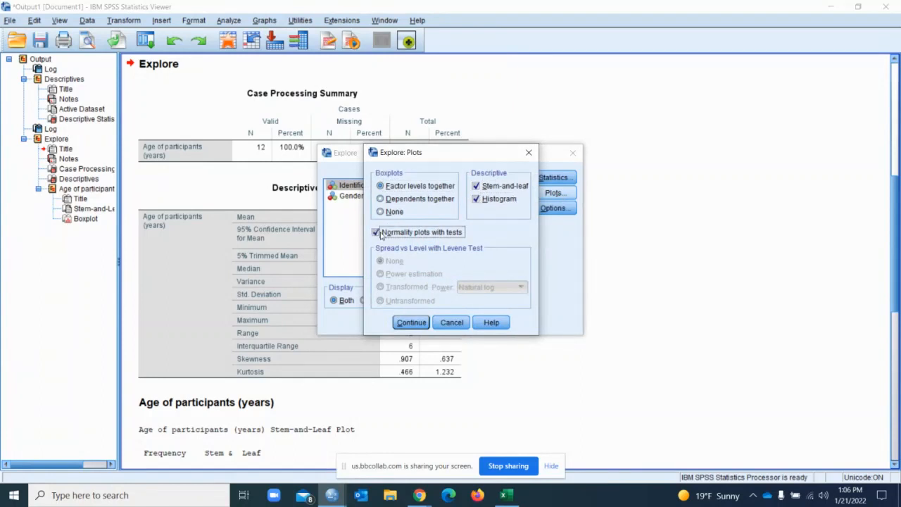
{"action": "left_click", "coordinate": [410, 322]}
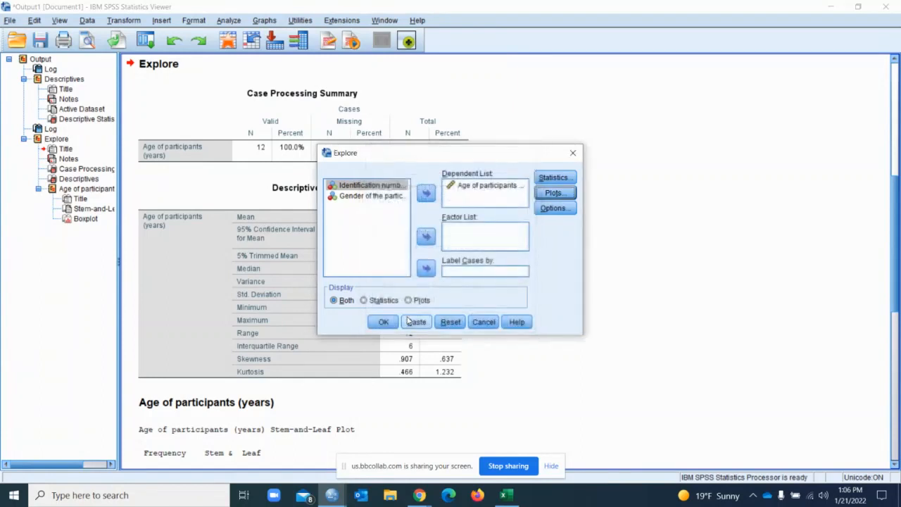
{"action": "left_click", "coordinate": [383, 321]}
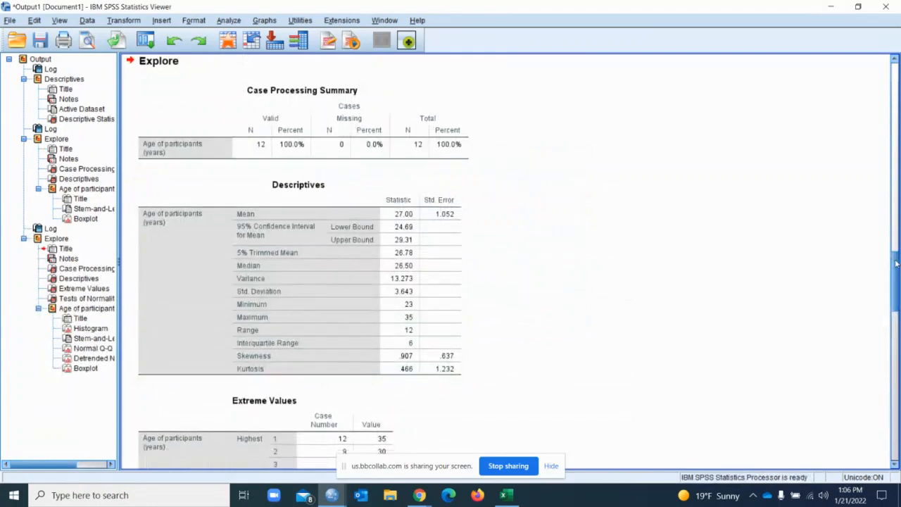
{"action": "left_click_drag", "start_coordinate": [896, 262], "coordinate": [896, 148]}
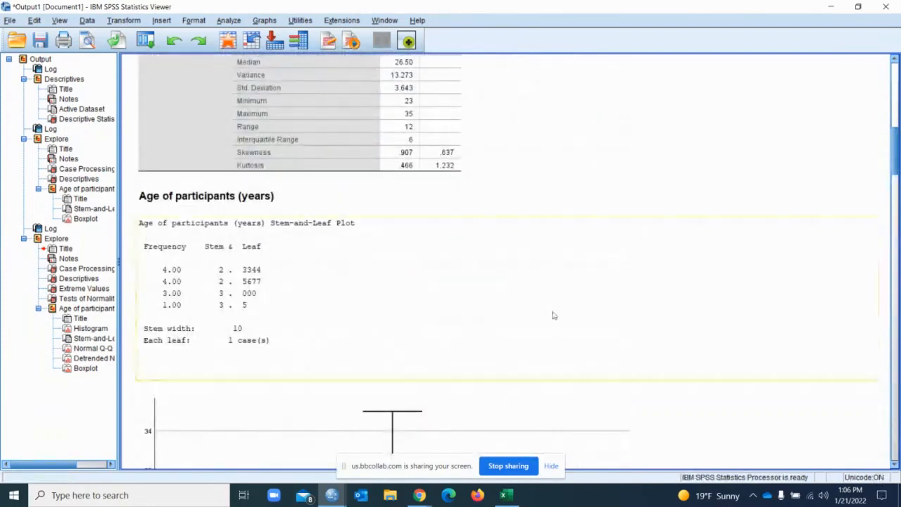